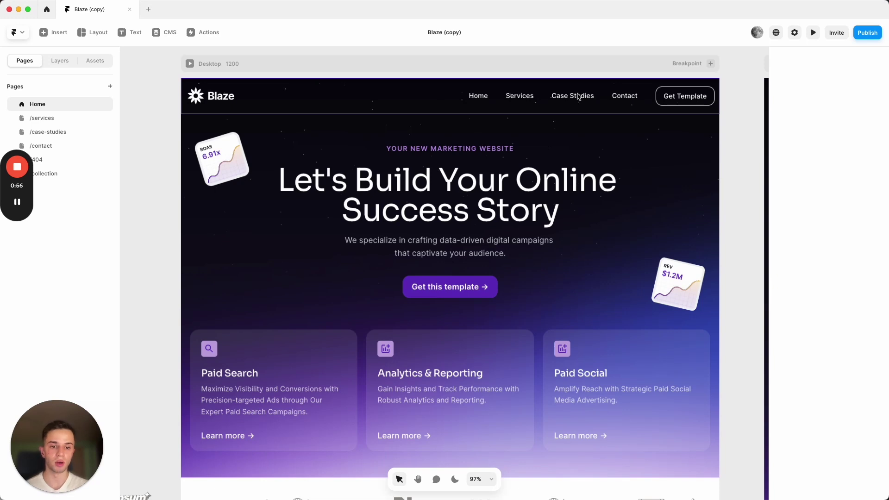
Open the navbar component and inspect the Blaze logo's image fill.
double_click(625, 98)
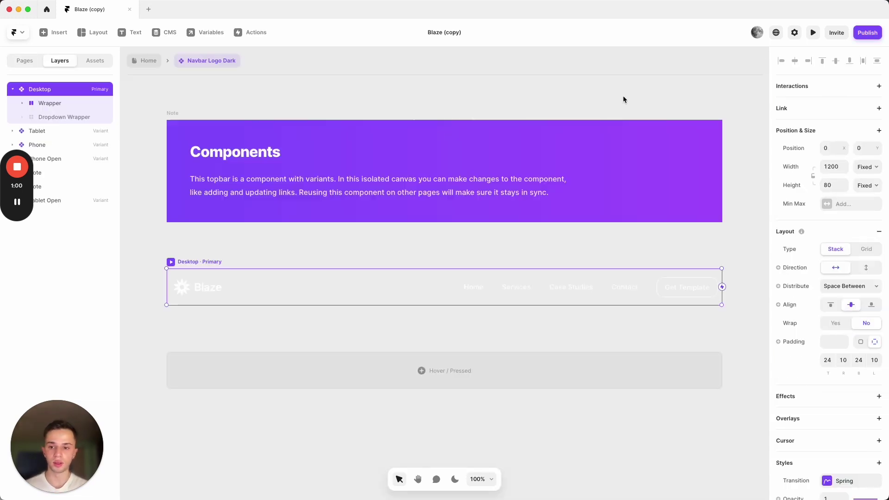
left_click(149, 235)
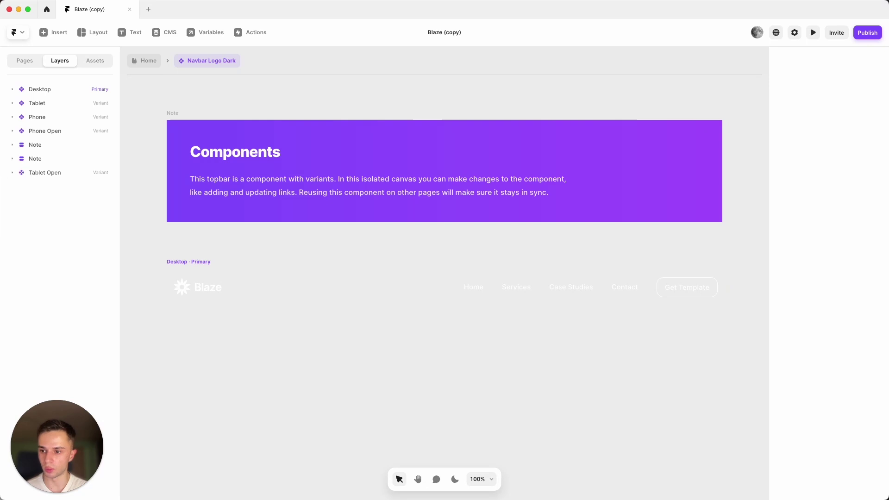
left_click(191, 292)
scroll(806, 342, "down", 5)
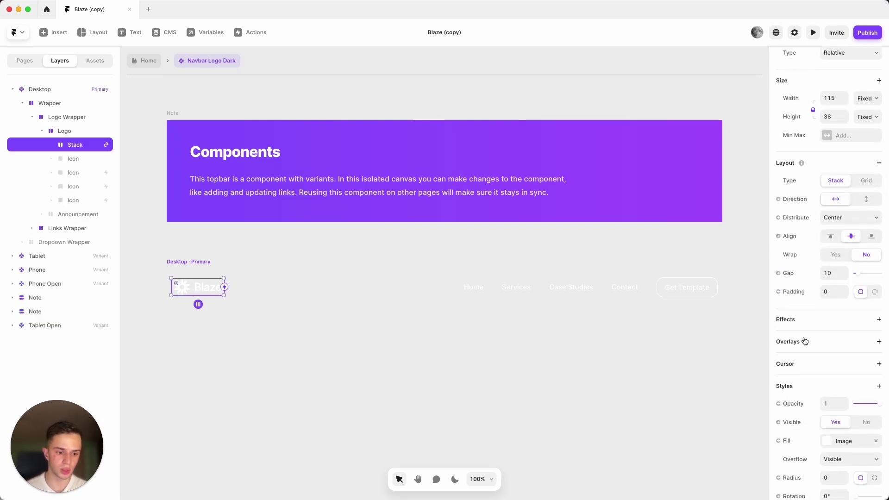
scroll(806, 341, "down", 3)
left_click(828, 334)
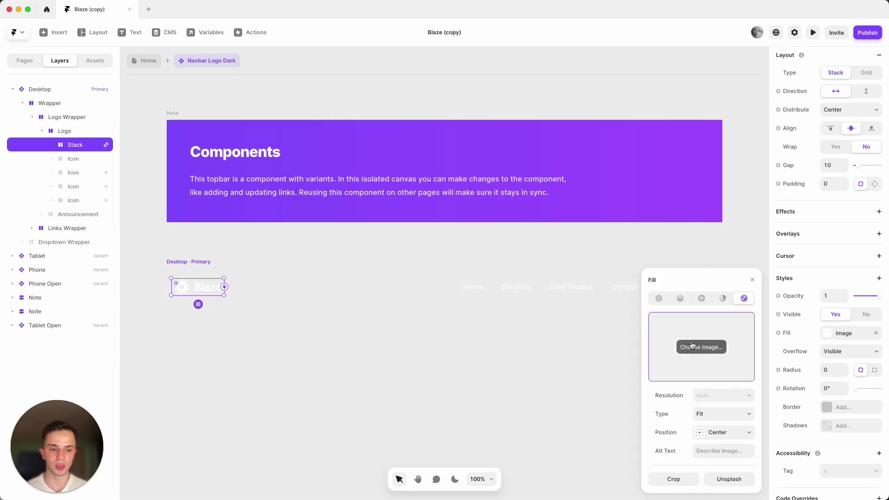
left_click(500, 385)
Toggle the Blaze logo's aspect-ratio lock and keep it at 115 × 38.
left_click(209, 294)
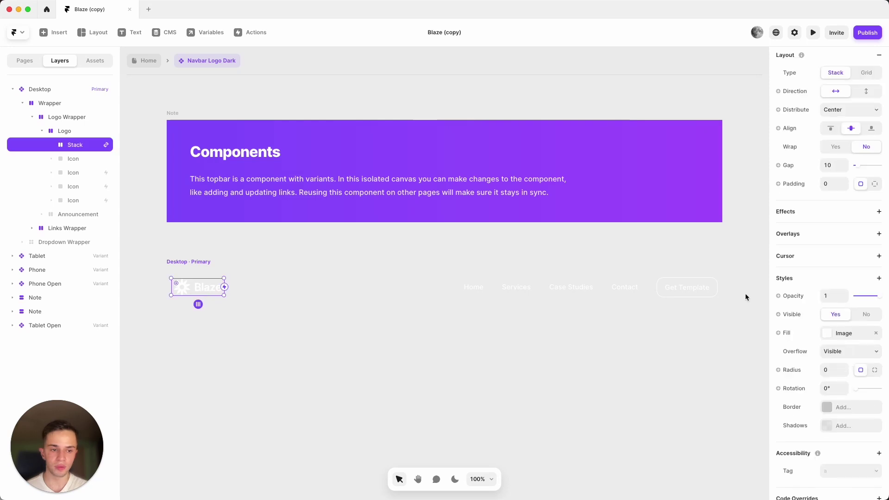
scroll(810, 273, "up", 8)
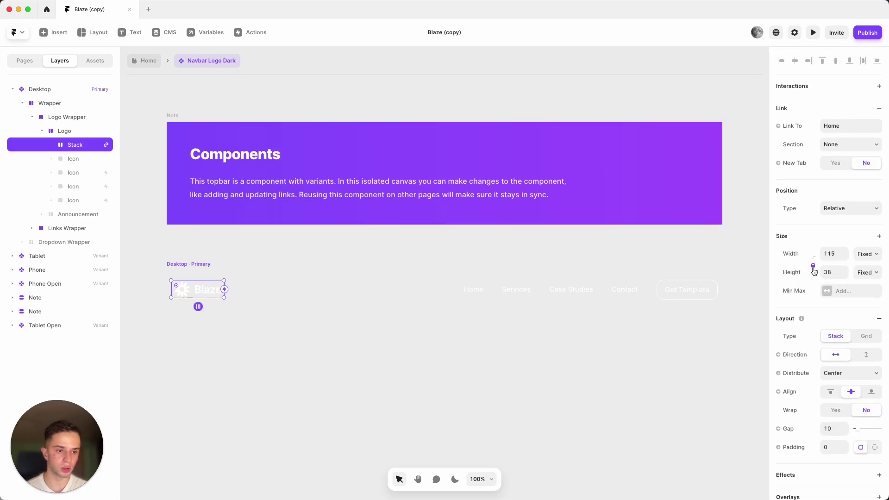
left_click(813, 268)
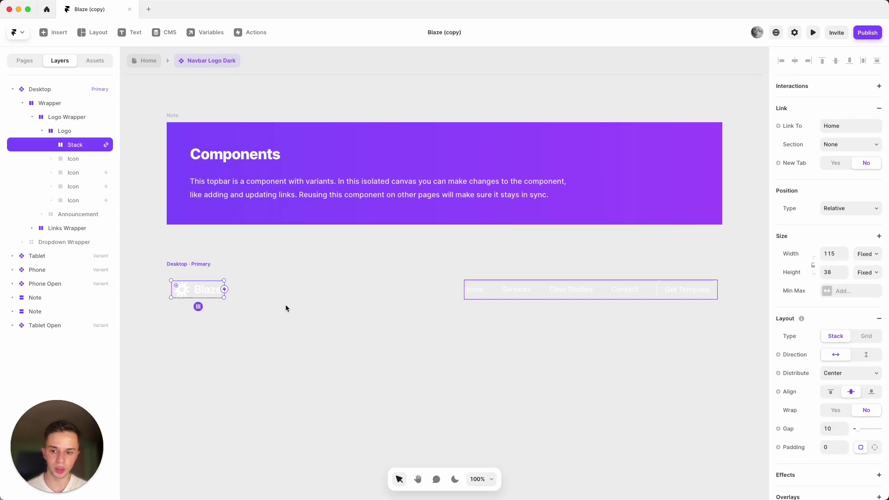
mouse_move(225, 297)
left_mouse_down()
mouse_move(246, 297)
mouse_move(216, 301)
mouse_move(224, 297)
left_mouse_up()
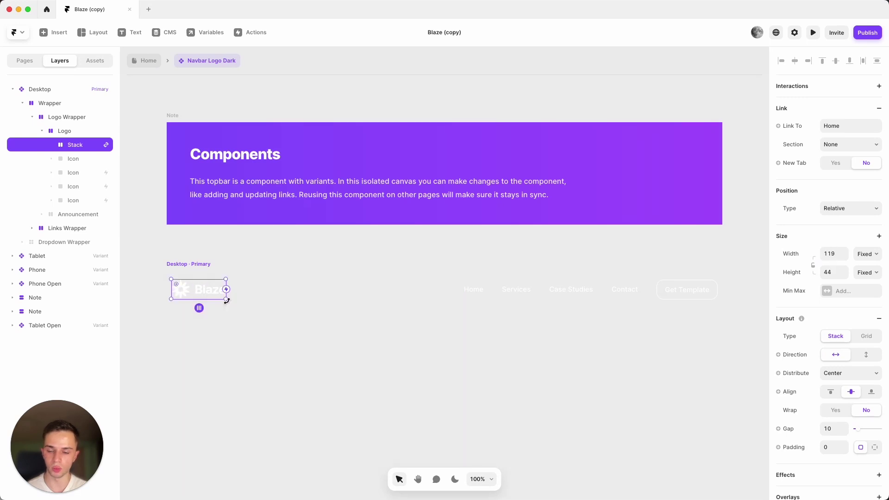
left_click(407, 380)
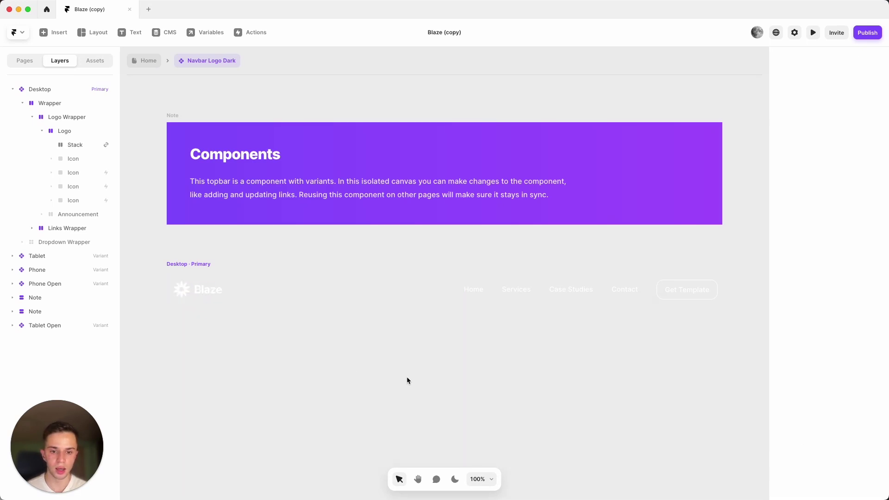
Set the navbar's Home link to Visible: No.
left_click(472, 296)
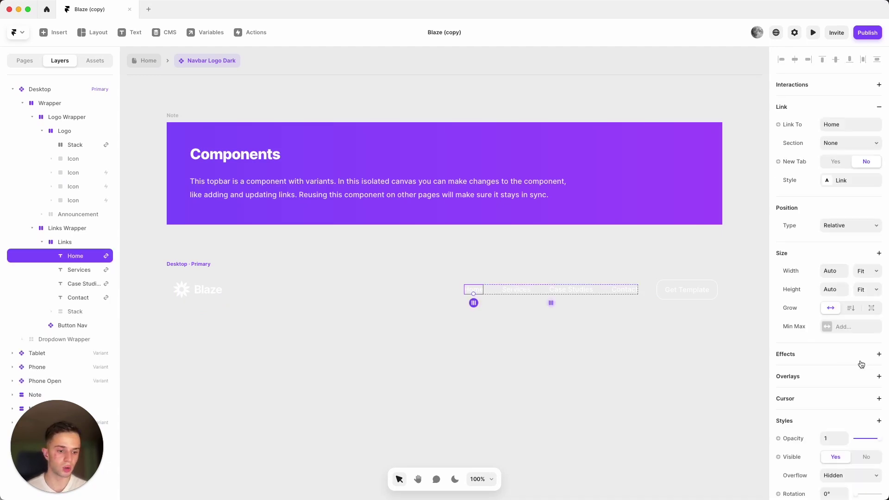
scroll(860, 363, "down", 5)
scroll(860, 363, "down", 1)
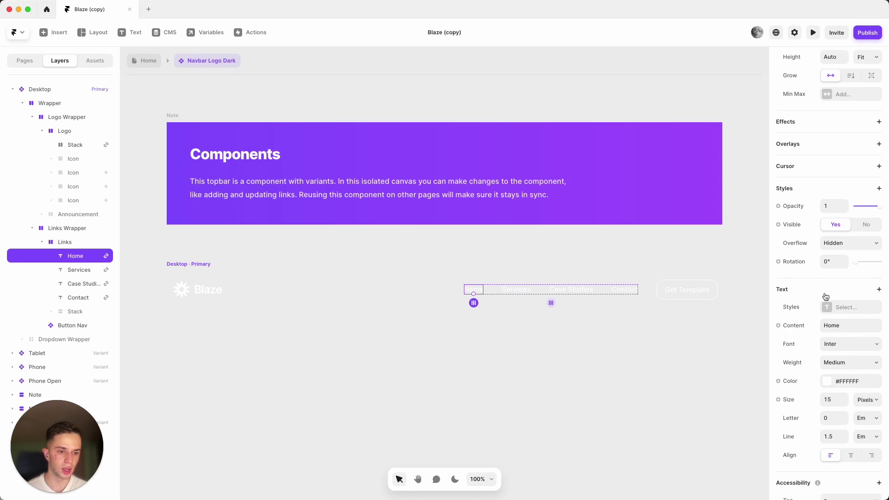
left_click(866, 225)
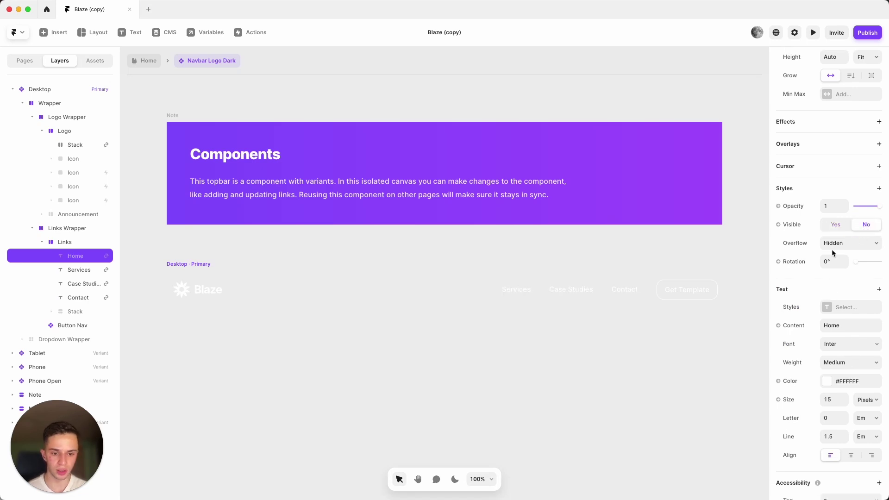
left_click(707, 327)
Check Get Template's external link and that Contact links to /contact.
left_click(691, 297)
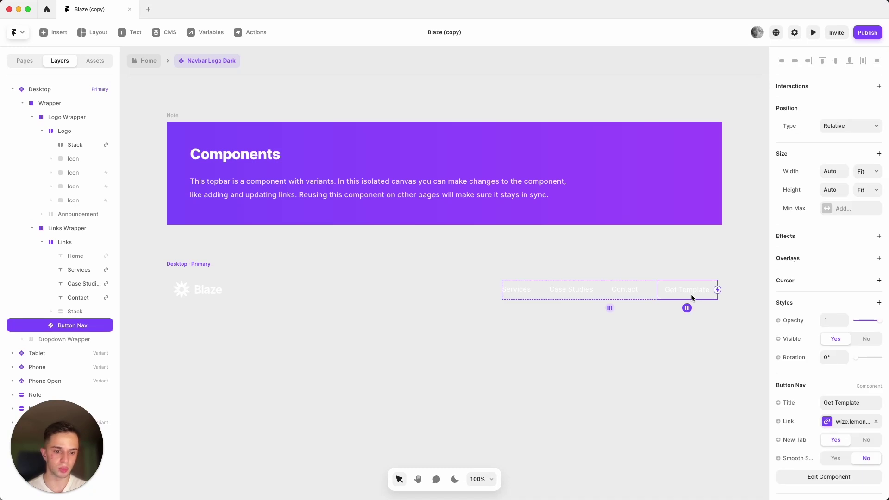
left_click(829, 424)
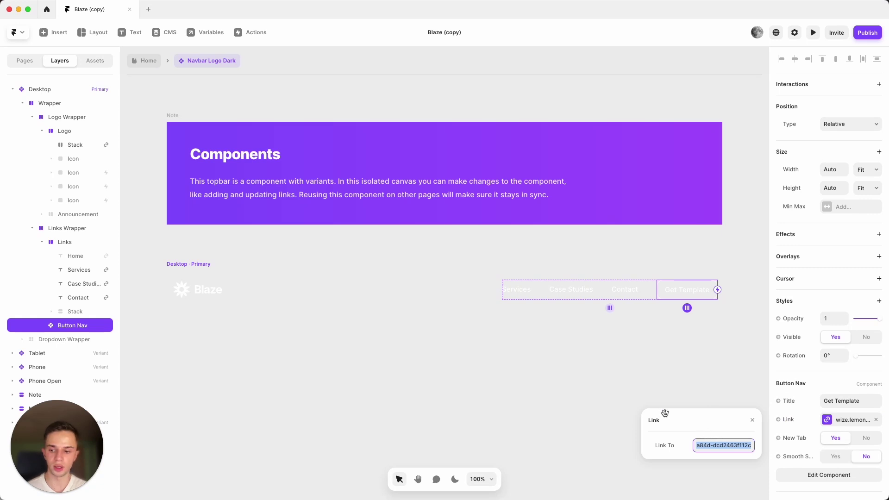
left_click(491, 387)
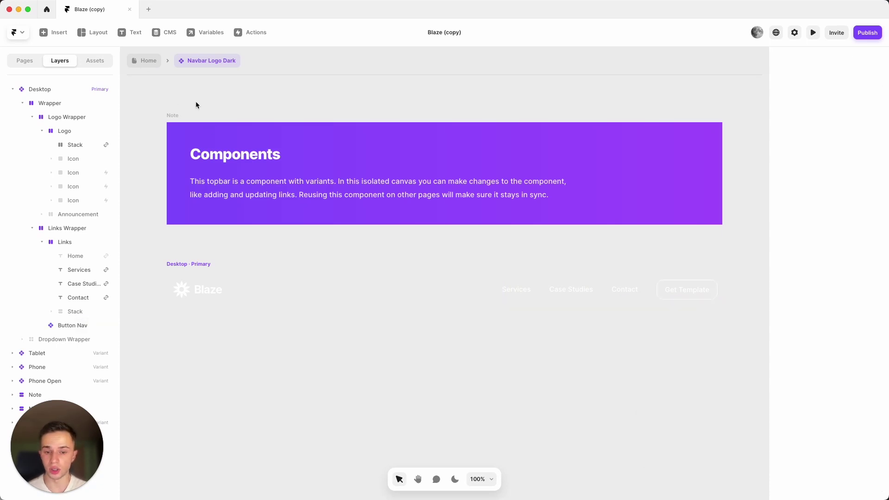
left_click(628, 293)
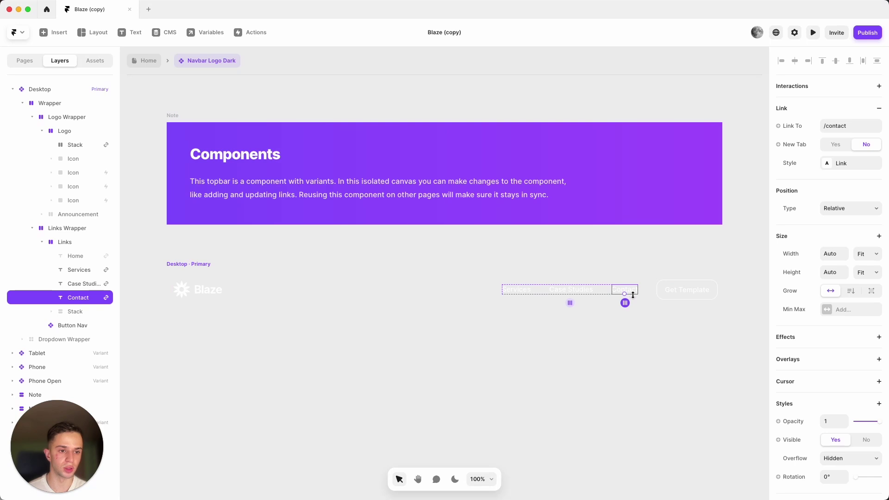
left_click(835, 123)
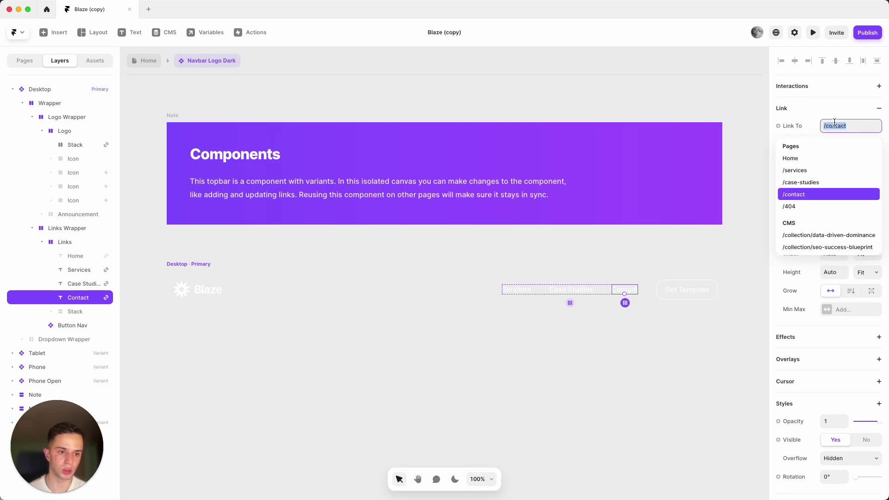
left_click(668, 386)
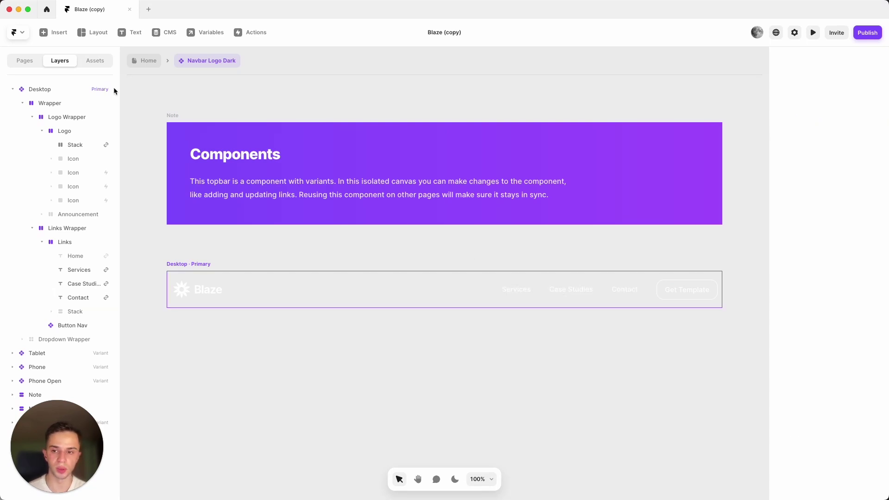
Back on the Home page, relabel the hero's ROAS metric card to 'Aasdas'.
left_click(137, 64)
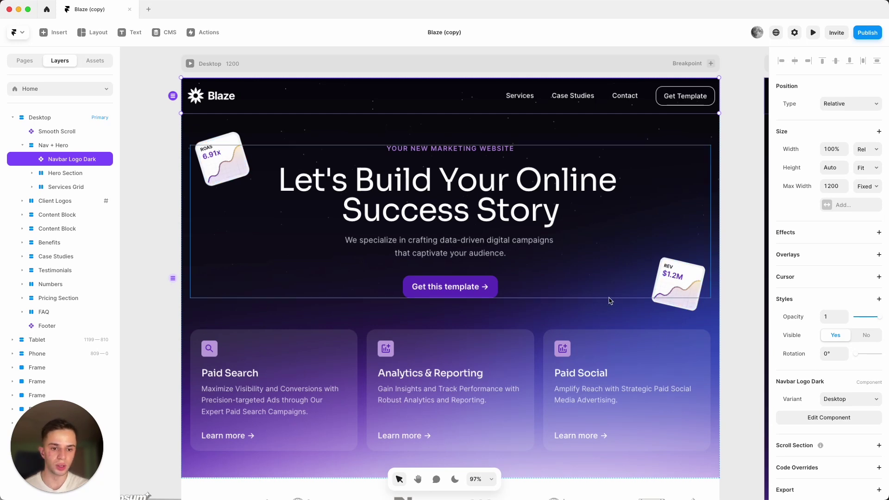
left_click(176, 254)
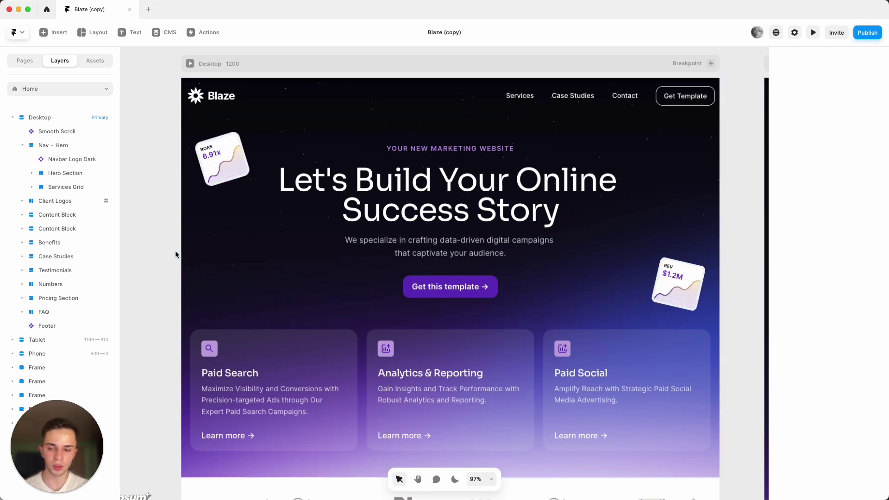
scroll(209, 148, "up", 5)
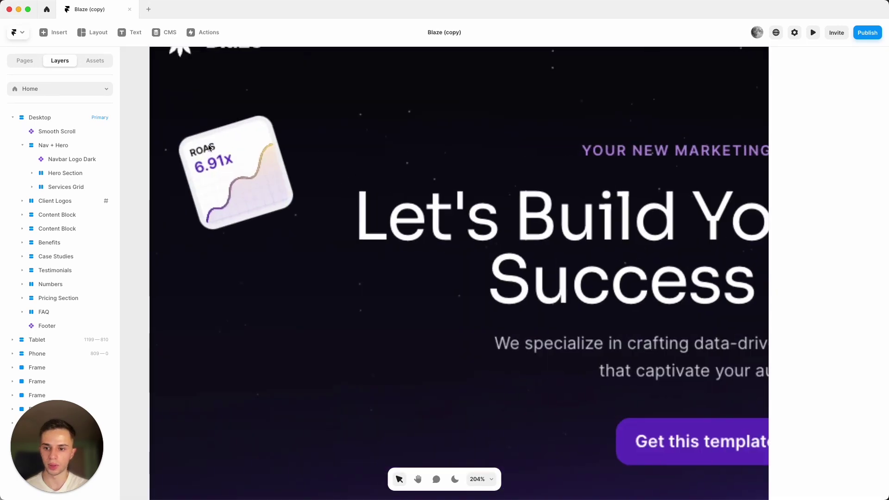
scroll(208, 148, "up", 4)
double_click(207, 148)
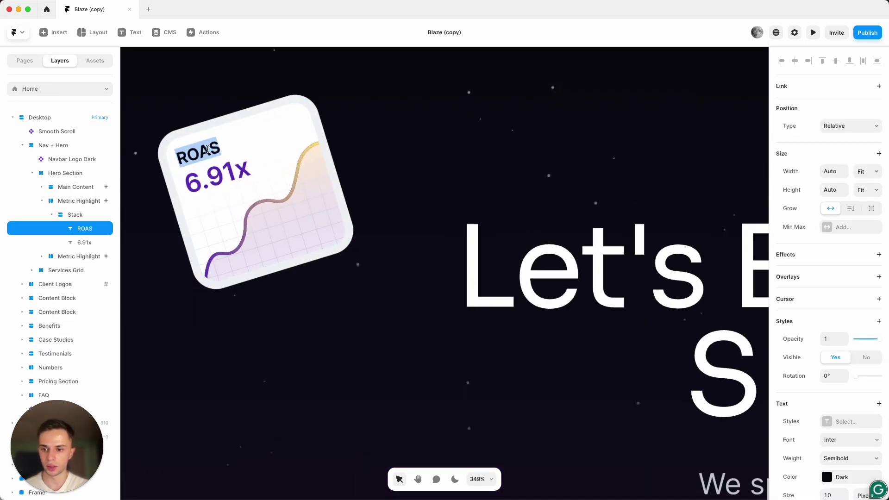
type("Aasdas")
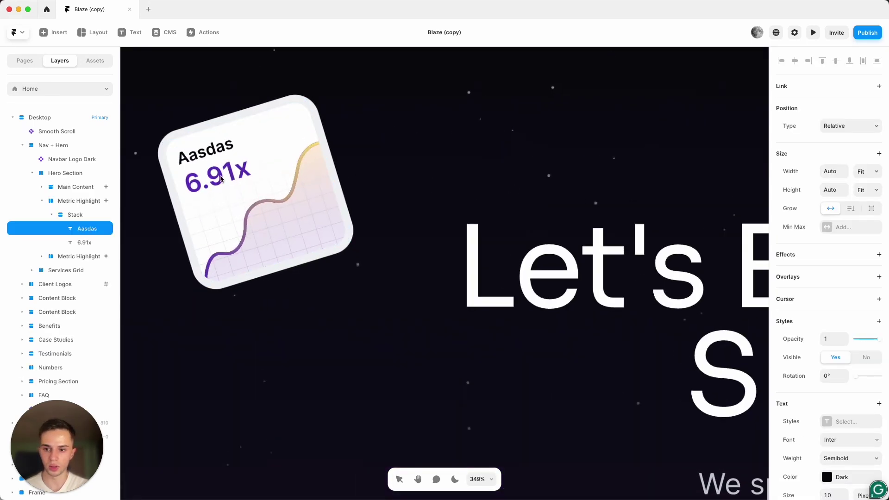
Change the metric value from 6.91x to 53.91x.
double_click(221, 179)
double_click(197, 183)
type("53")
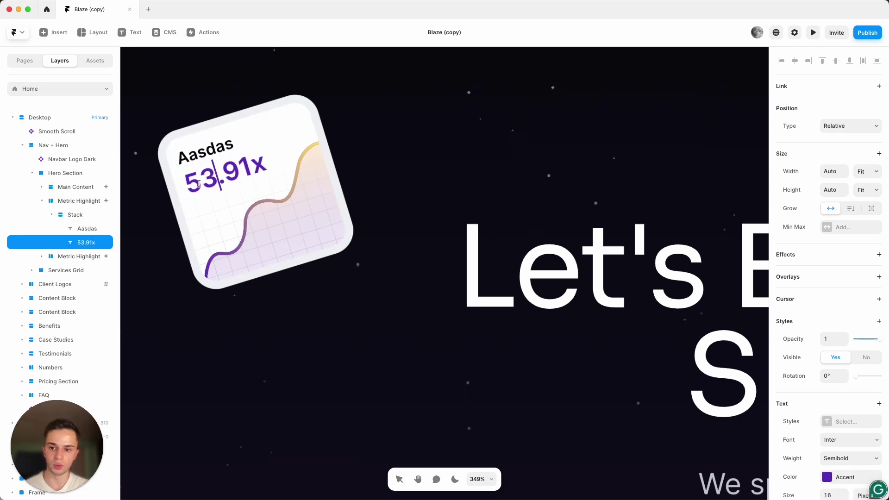
key("Escape")
Select the top-left Aasdas metric card and hide it.
scroll(230, 215, "down", 10)
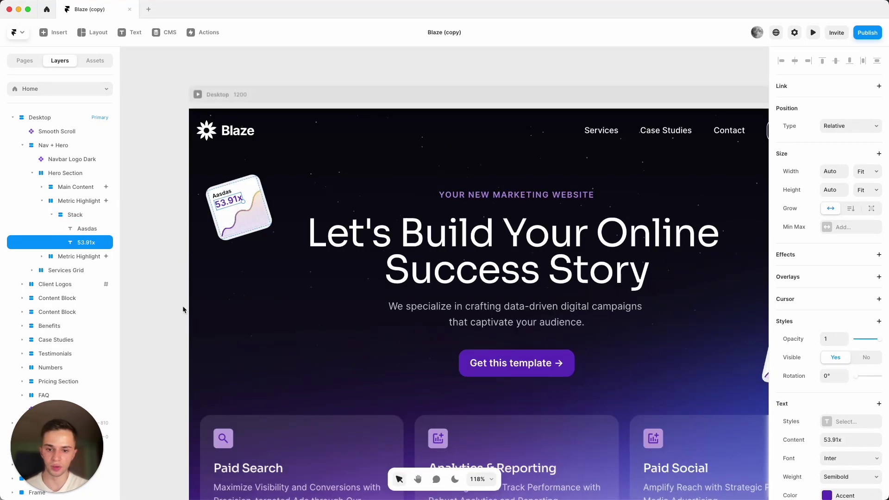
scroll(210, 199, "down", 4)
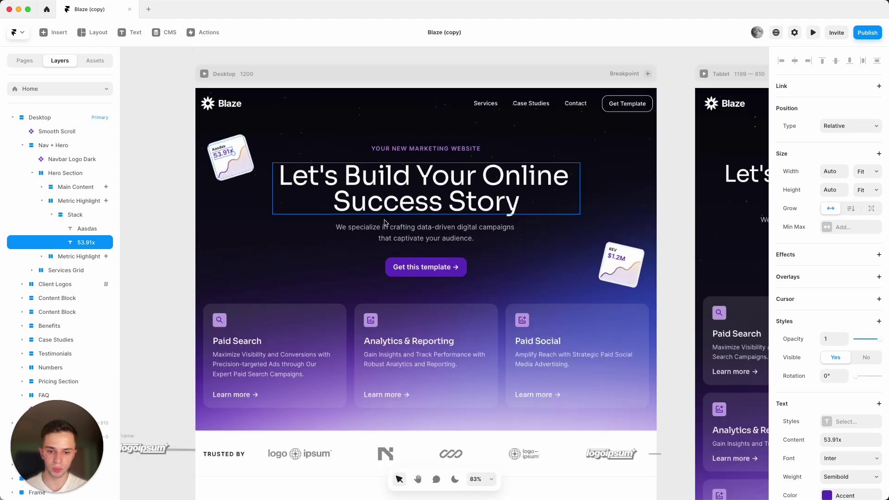
left_click(191, 211)
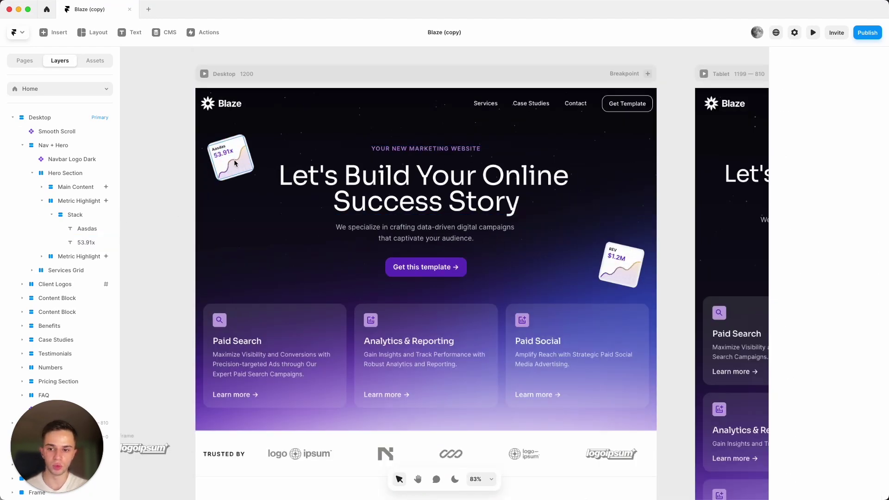
left_click(77, 204)
scroll(857, 380, "down", 5)
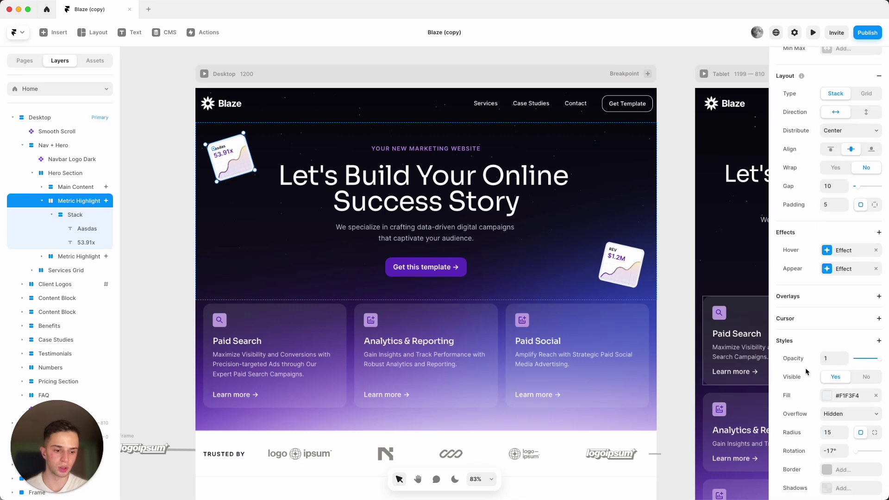
left_click(860, 381)
Set the metric card's Layout Wrap to No and Visible back to Yes.
scroll(860, 382, "up", 5)
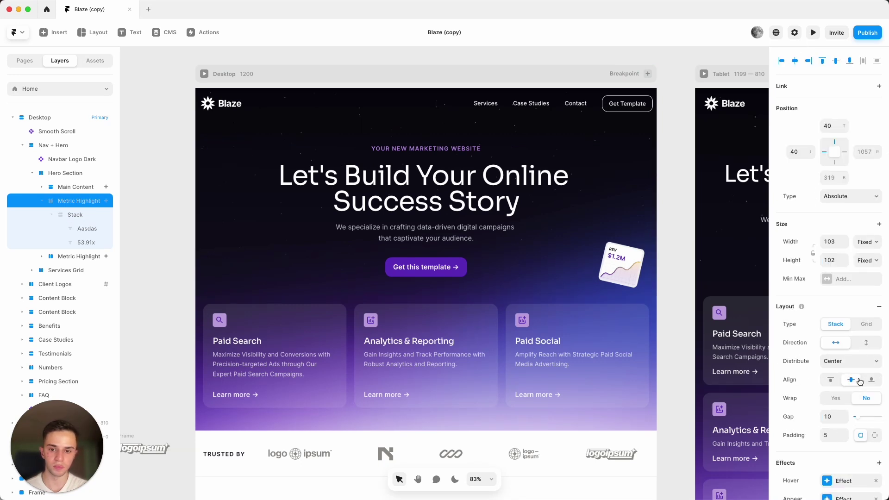
left_click(837, 399)
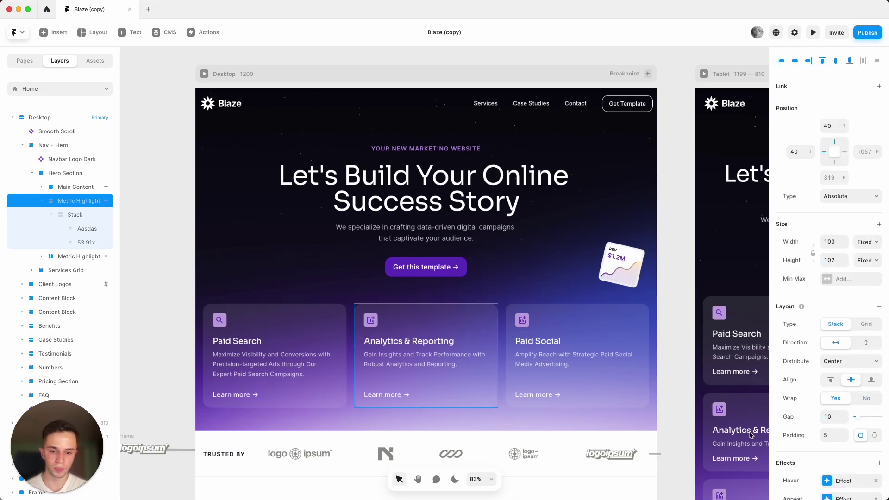
left_click(870, 400)
scroll(844, 349, "down", 4)
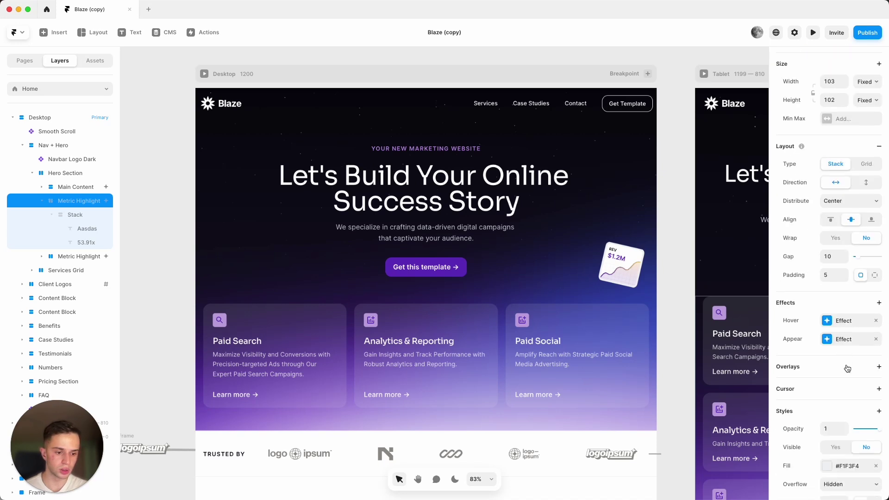
left_click(839, 449)
left_click(191, 338)
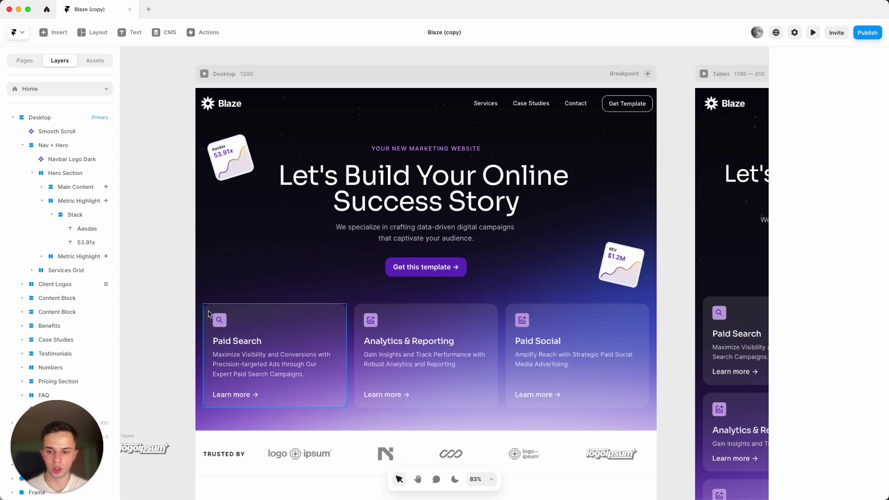
left_click(222, 325, "super")
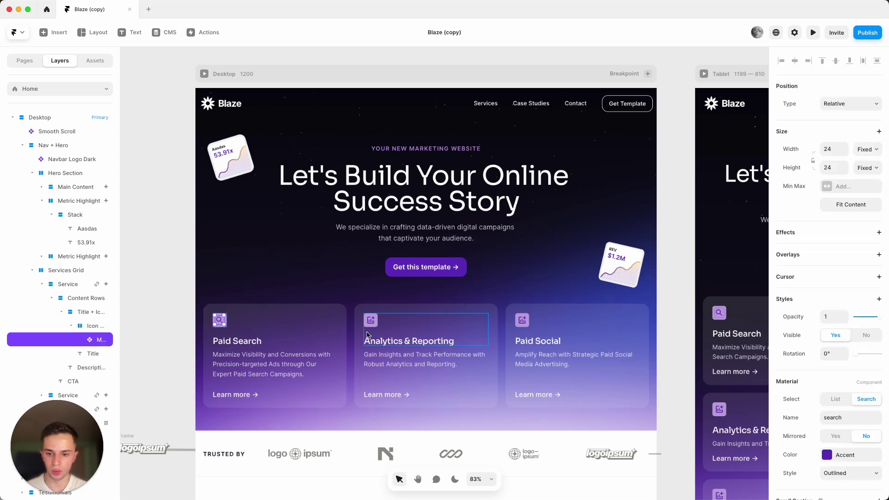
left_click(371, 320, "super")
left_click(526, 321, "super")
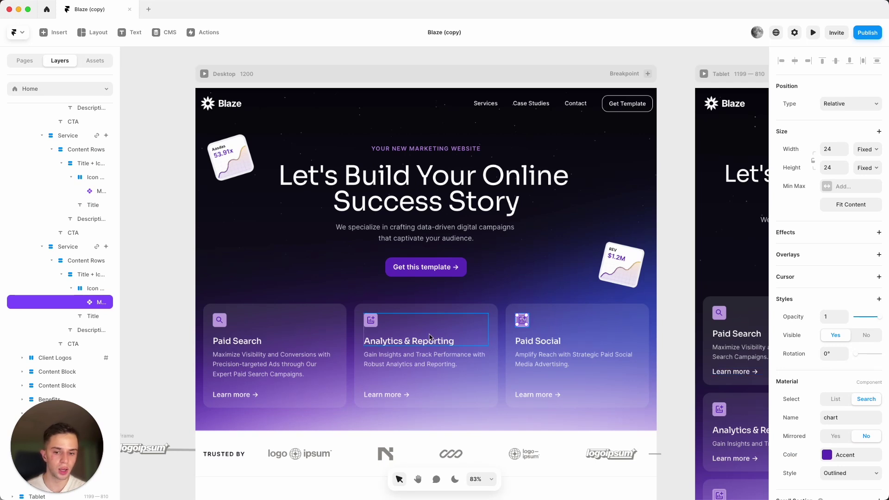
left_click(373, 321, "super")
scroll(816, 338, "down", 3)
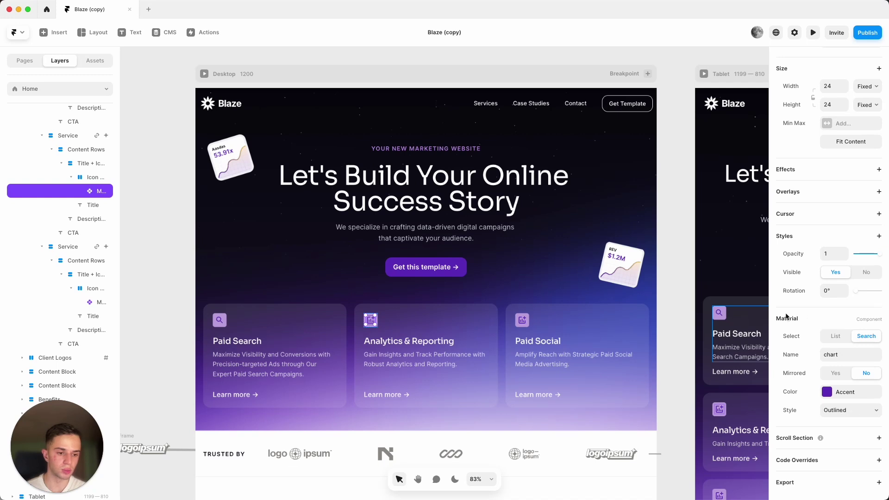
left_click(826, 342)
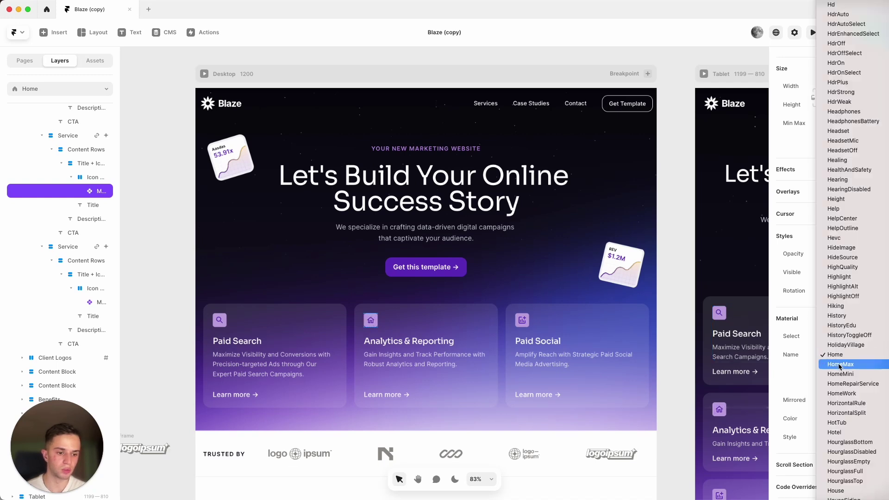
left_click(849, 354)
left_click(850, 351)
left_click(854, 340)
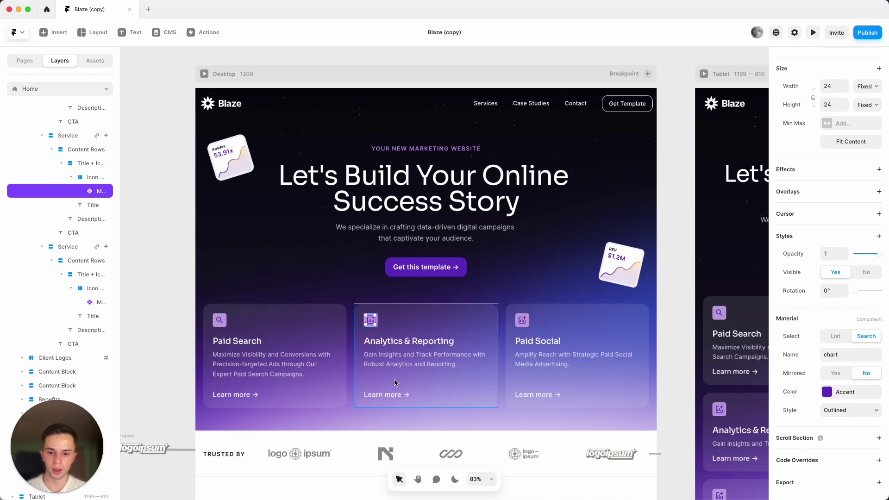
scroll(392, 379, "down", 1)
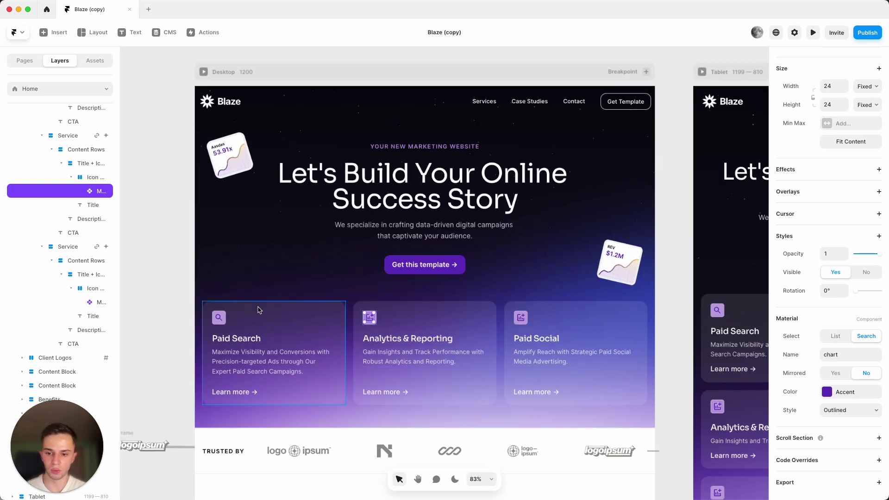
left_click(65, 136)
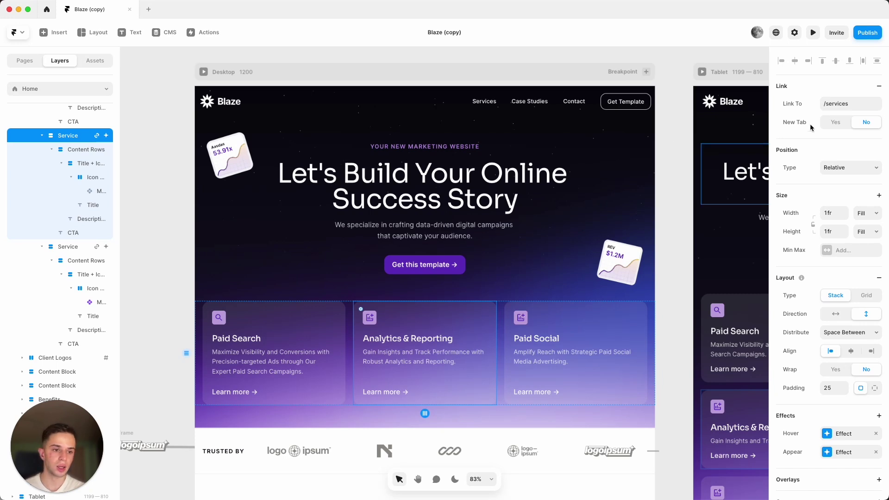
left_click(837, 103)
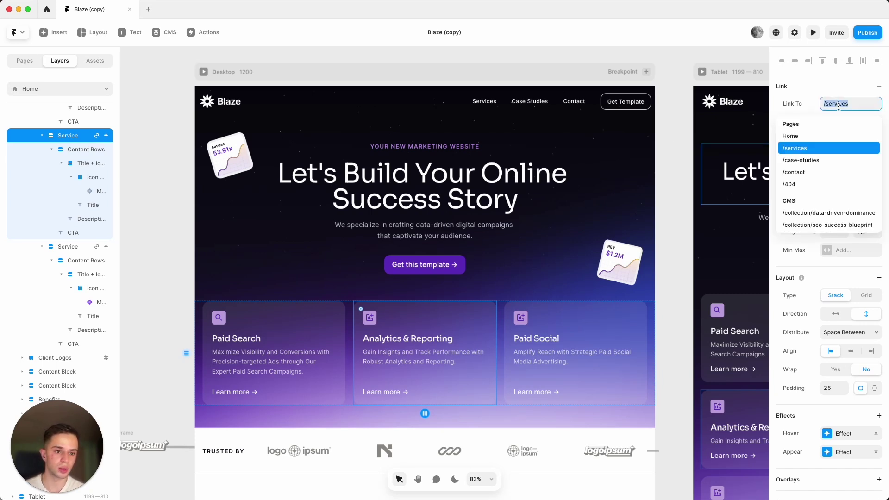
key("BackSpace")
left_click(827, 105)
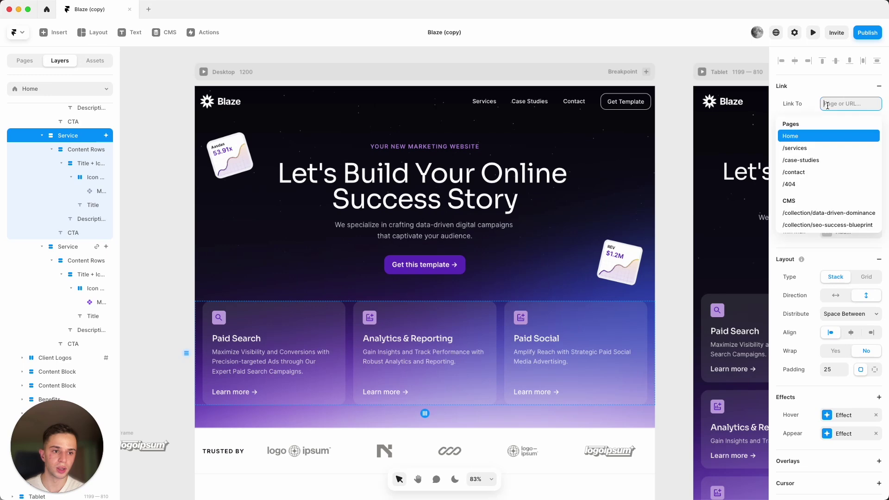
left_click(826, 146)
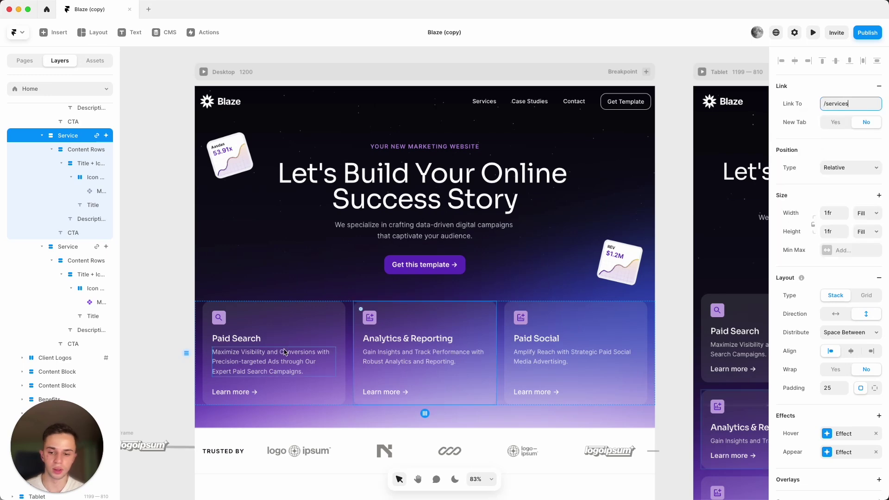
left_click(182, 365)
scroll(235, 377, "down", 3)
scroll(235, 377, "down", 3)
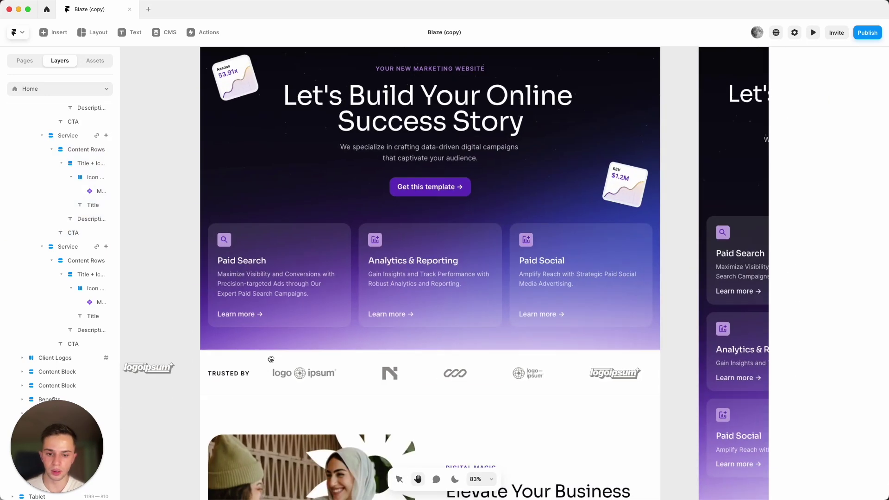
scroll(507, 289, "down", 3)
scroll(506, 292, "left", 5)
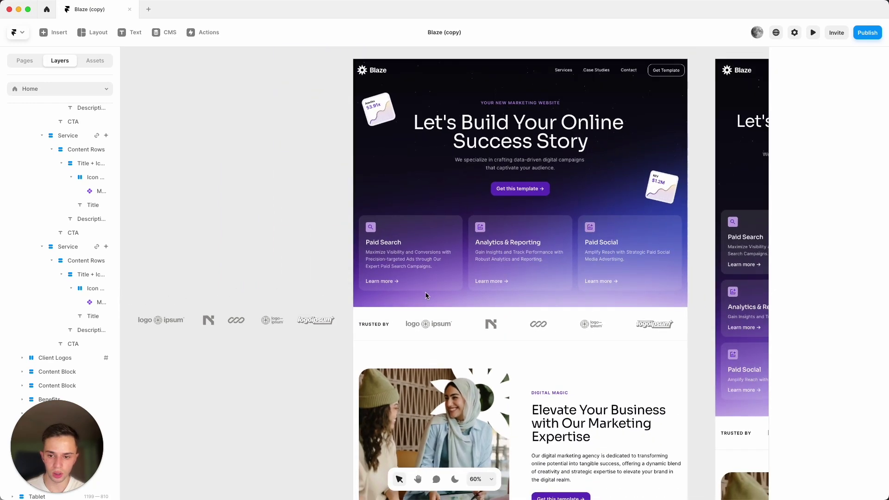
scroll(291, 328, "up", 2)
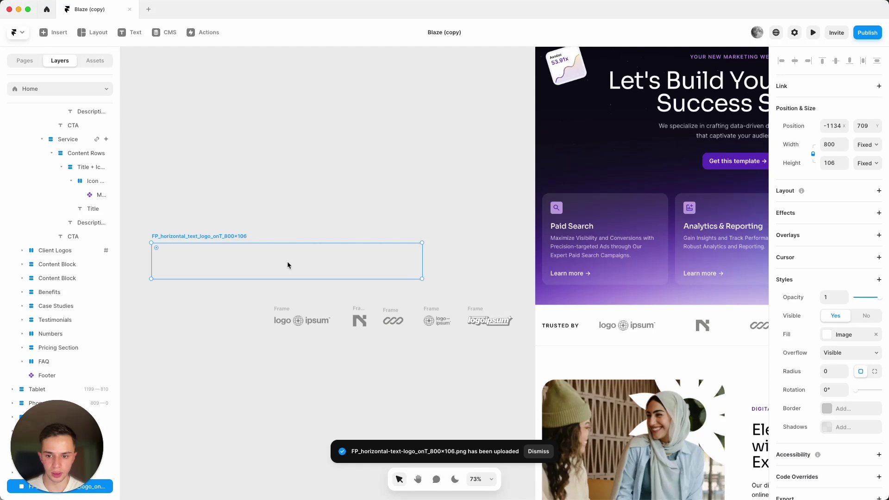
Shrink the FLEXPROTECT logo image to about 185 × 25 beside the client logos.
left_click(340, 193)
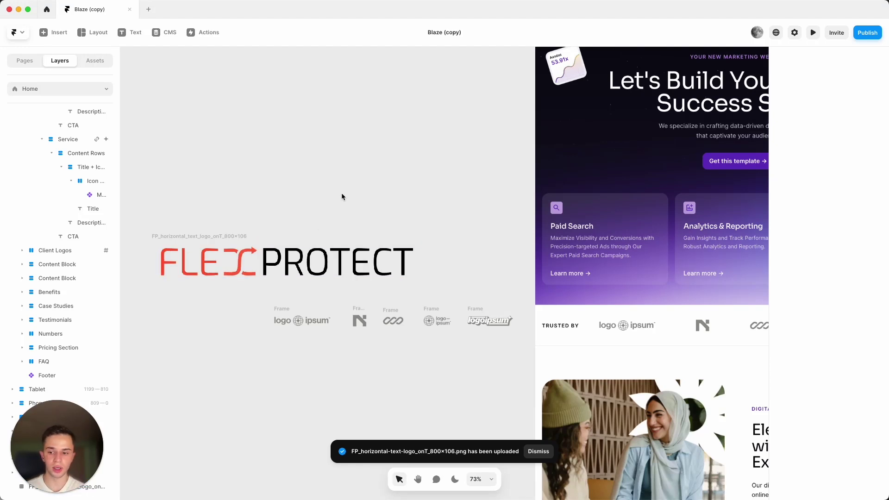
scroll(252, 229, "down", 1)
left_click(246, 233)
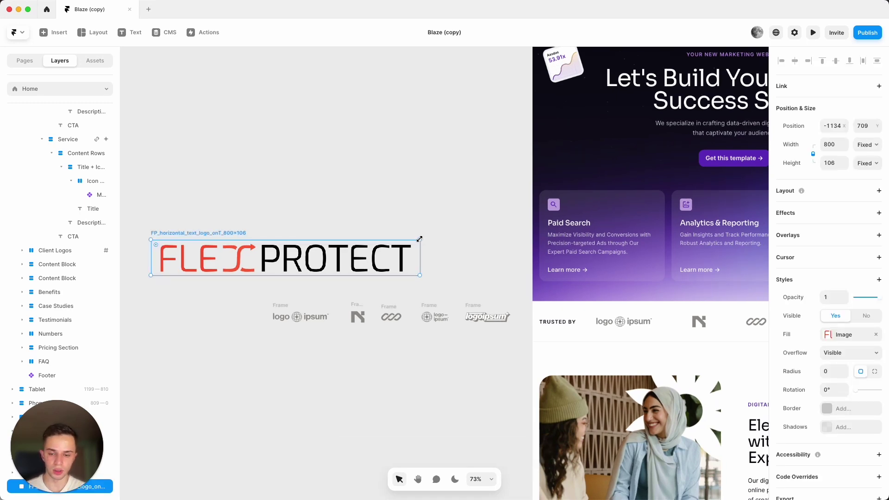
left_click_drag(420, 239, 244, 311)
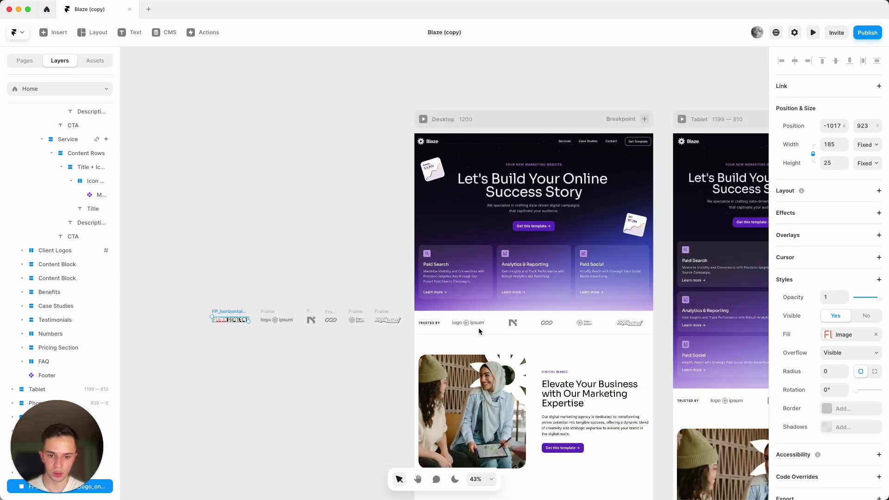
Preview the site to see FLEXPROTECT in the Trusted By logo ticker, then return to editing.
left_click(543, 323)
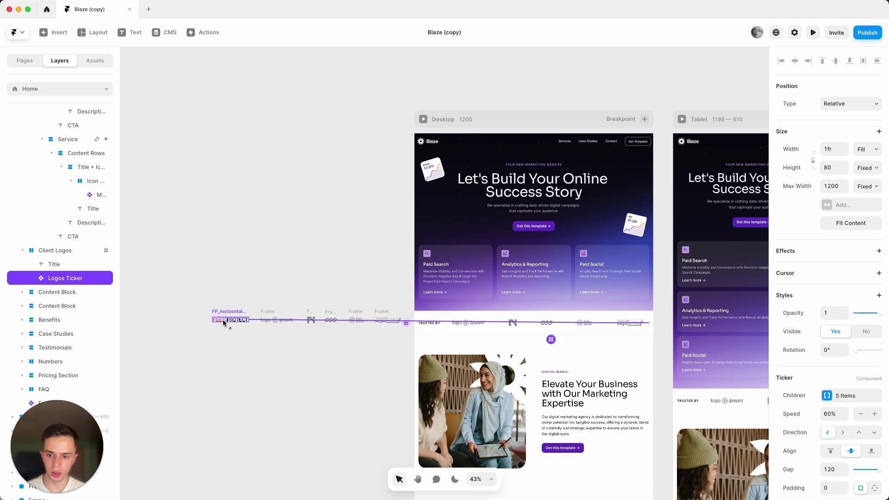
left_click(290, 385)
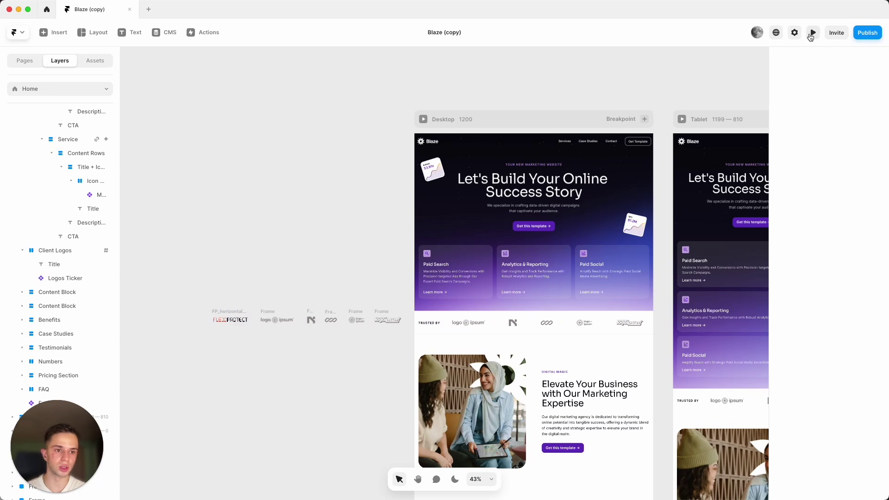
left_click(813, 32)
scroll(639, 204, "down", 3)
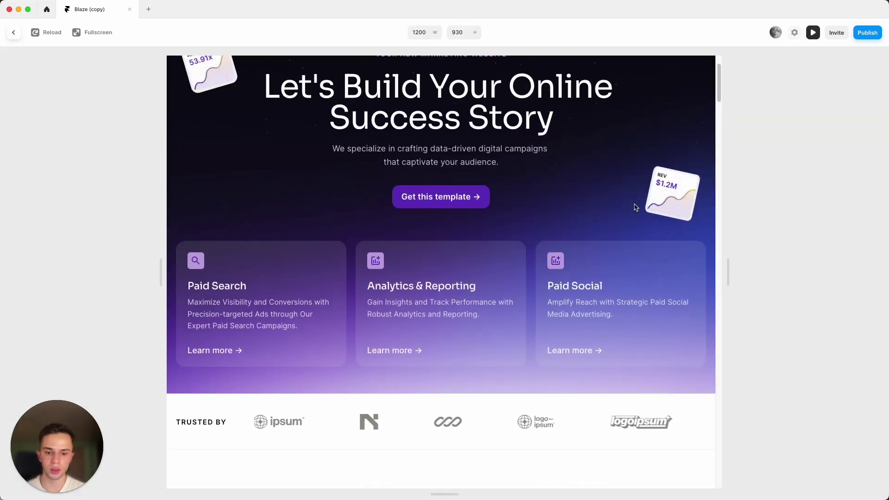
scroll(636, 207, "down", 4)
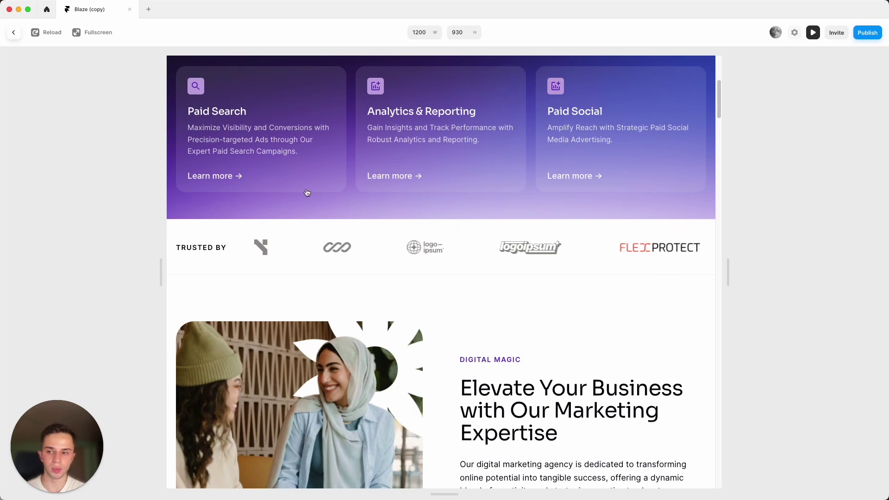
left_click(14, 32)
scroll(467, 272, "up", 3)
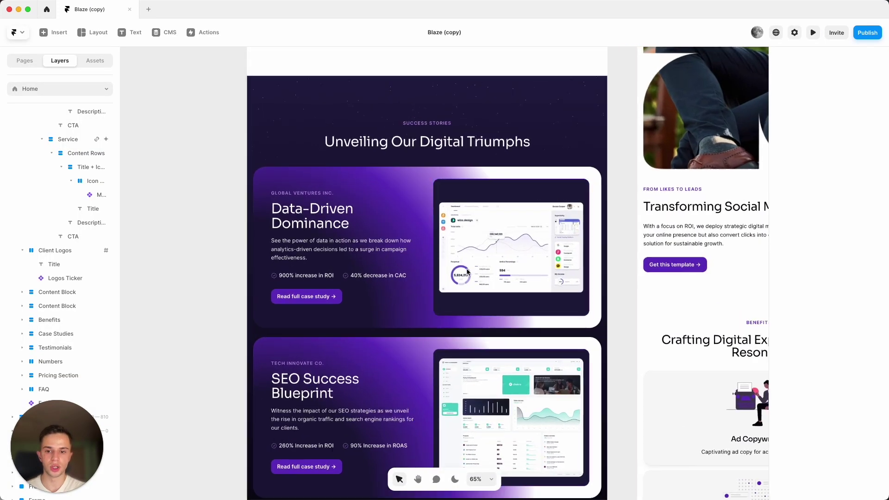
scroll(468, 272, "up", 3)
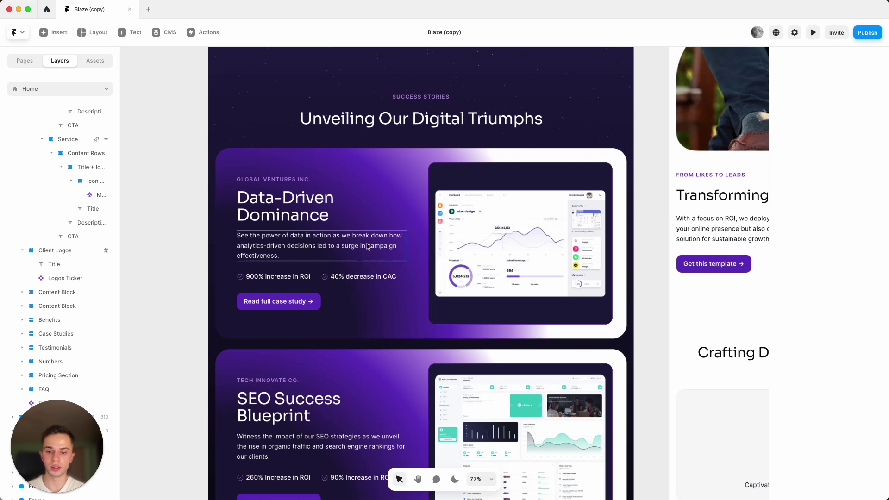
left_click(368, 246)
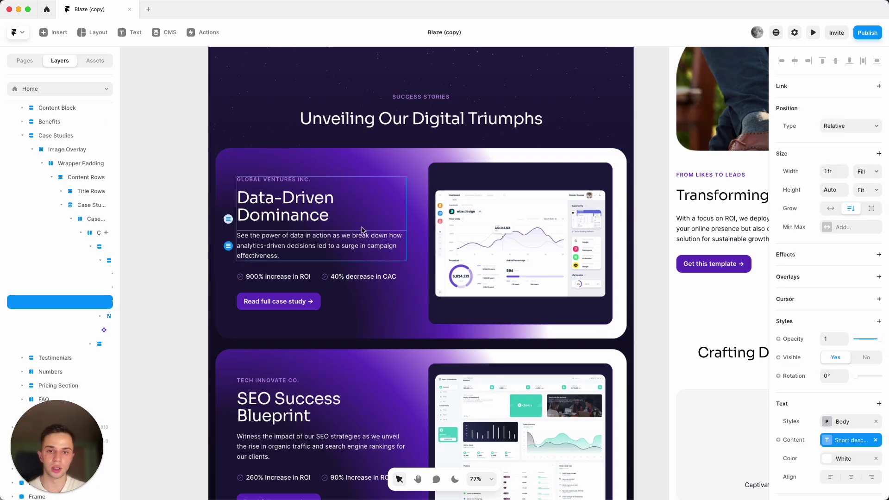
left_click(169, 37)
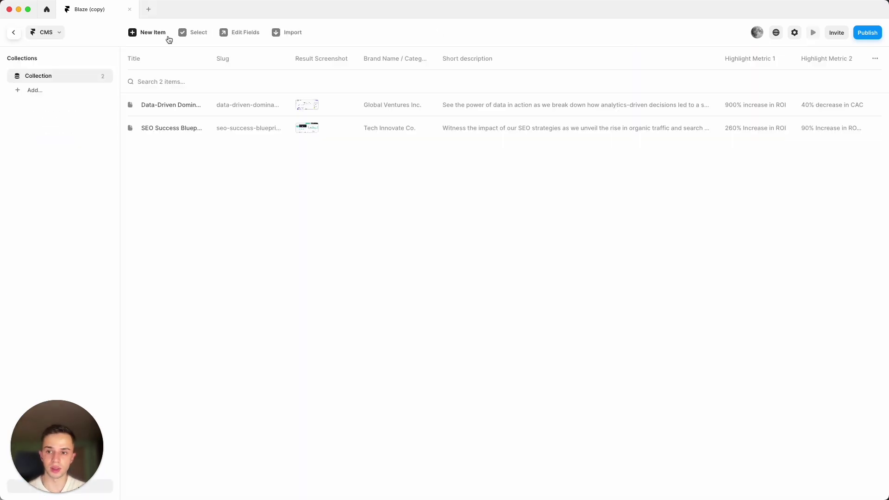
left_click(183, 108)
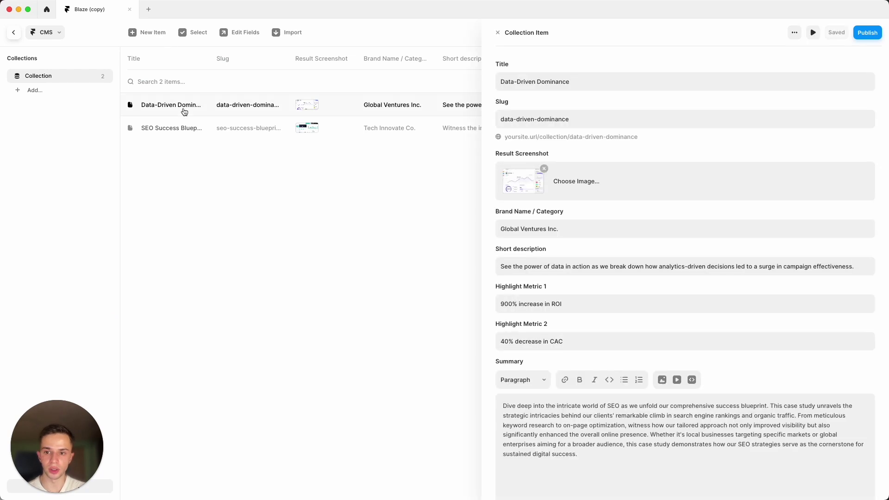
left_click(184, 126)
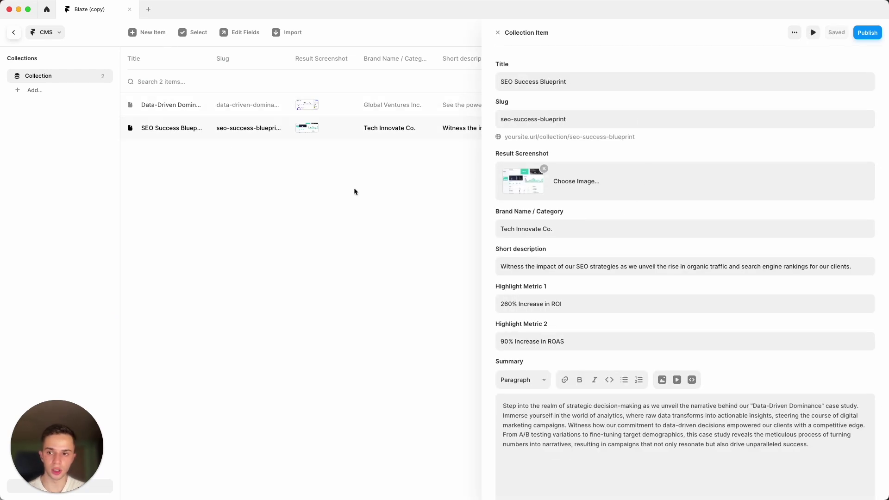
left_click(15, 35)
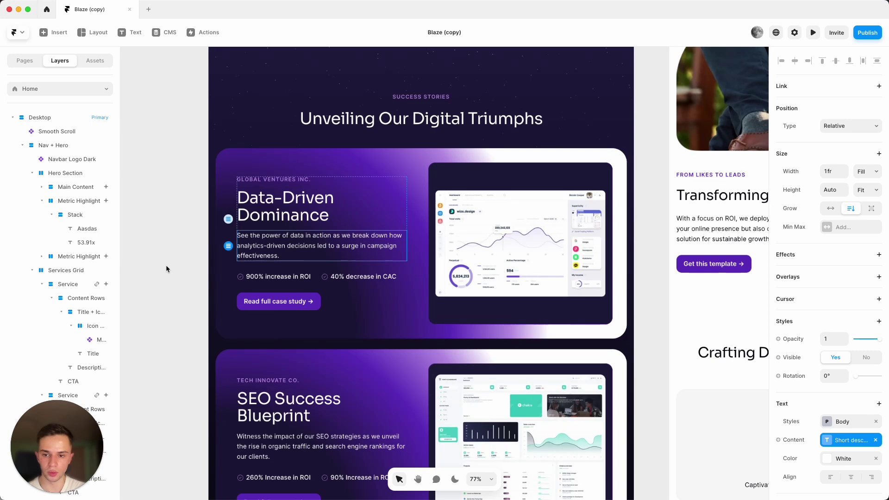
left_click(165, 265)
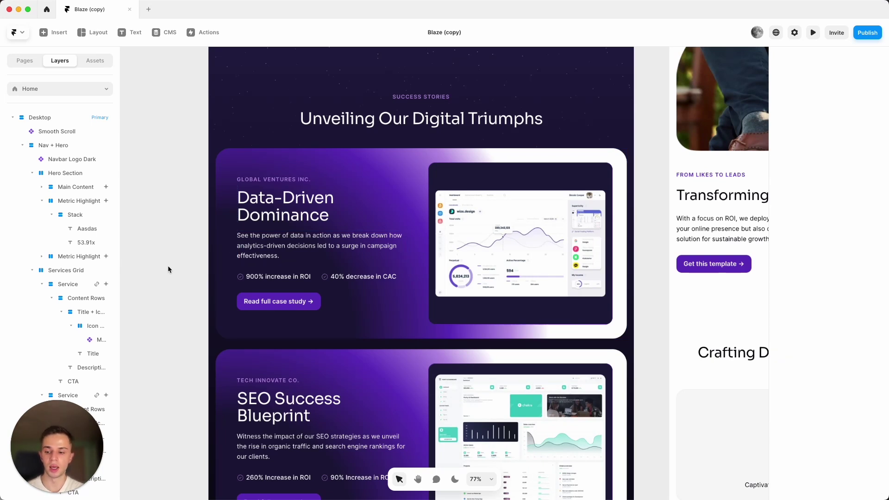
left_click(318, 279)
scroll(857, 357, "down", 3)
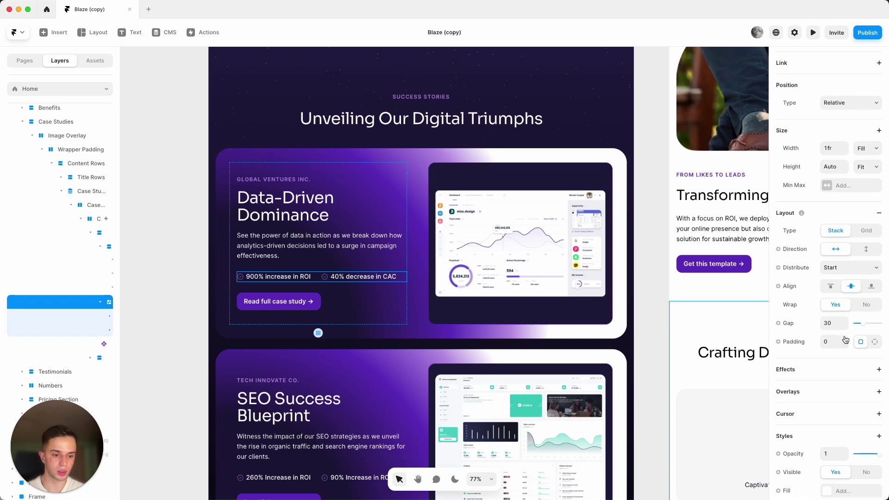
left_click(860, 356)
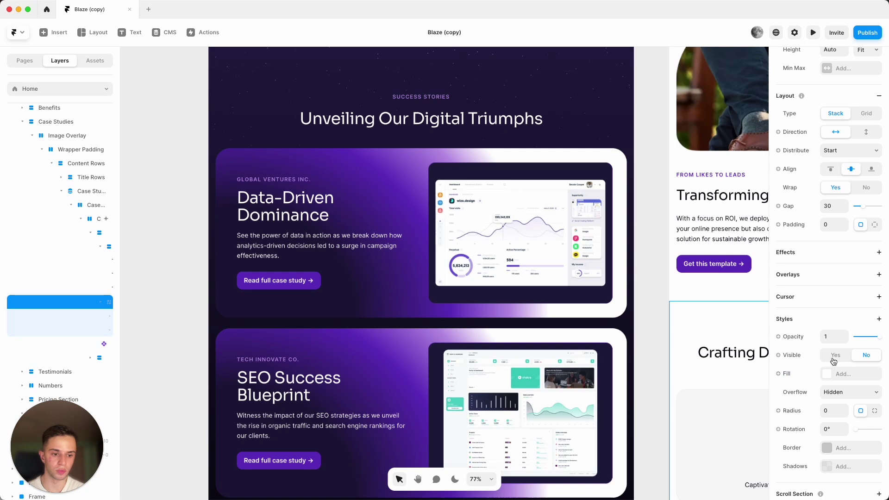
left_click(835, 356)
left_click(204, 278)
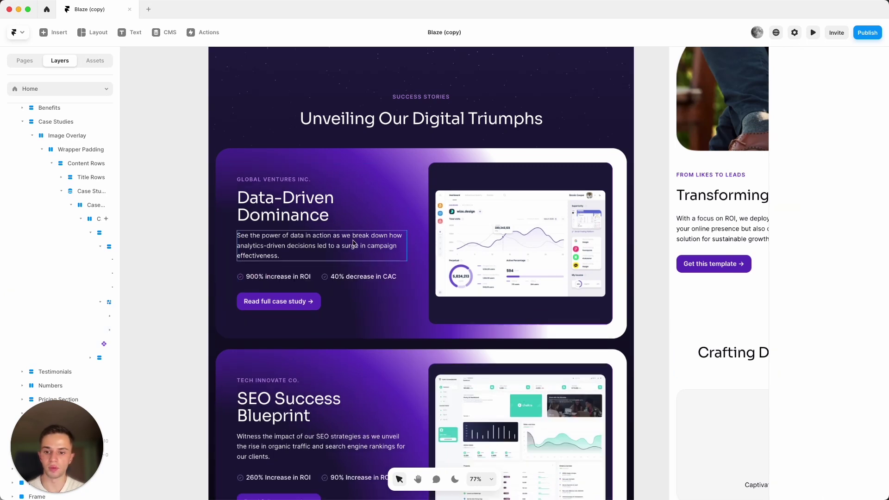
left_click(353, 243)
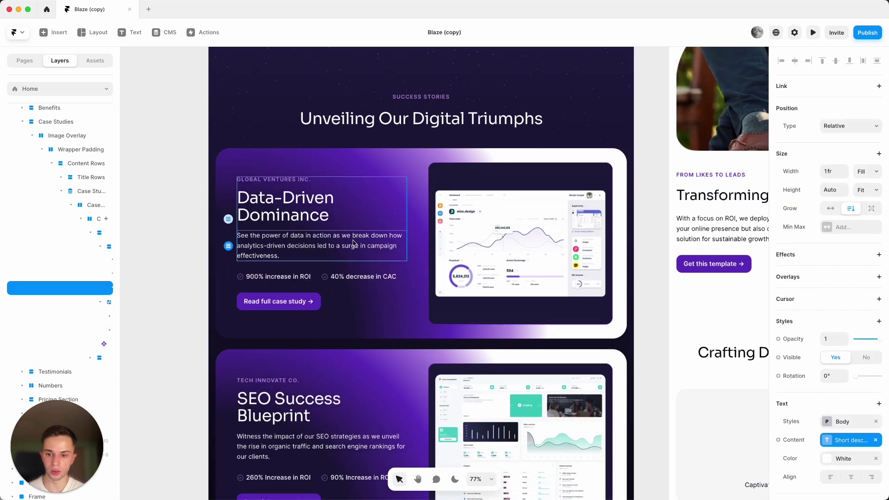
key("super+d")
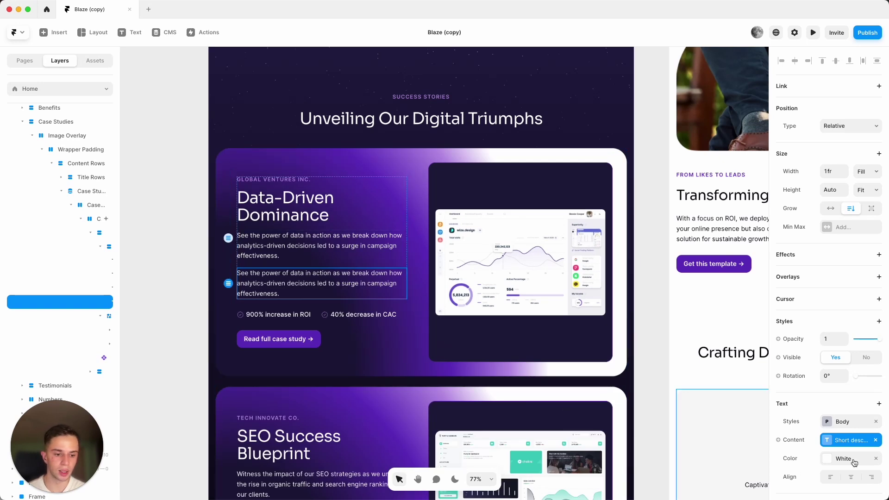
left_click(876, 440)
left_click(843, 443)
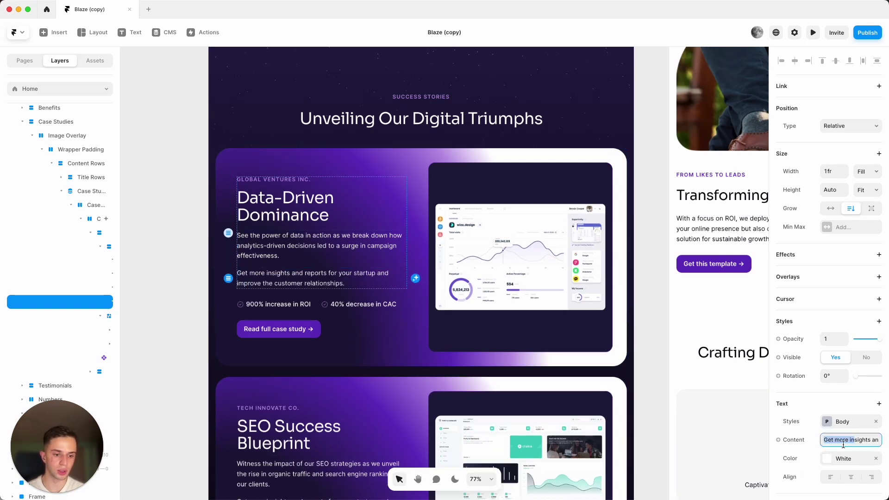
type("Description:")
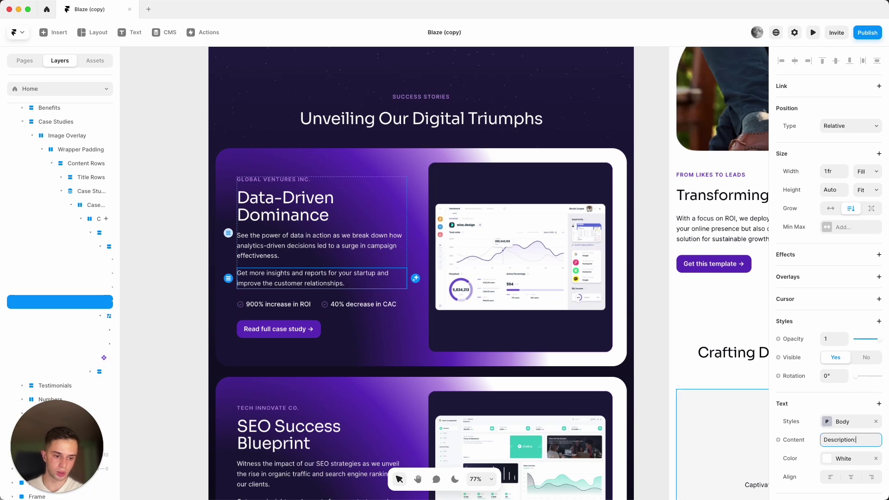
key("Return")
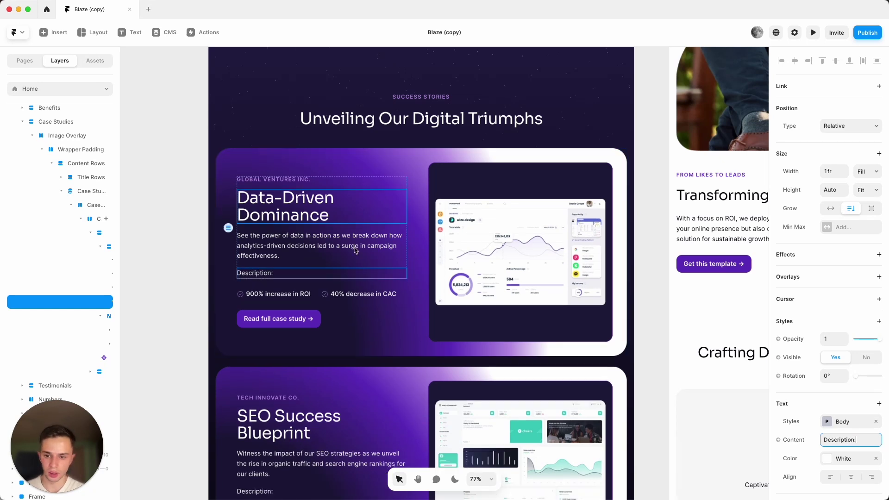
left_click_drag(262, 273, 262, 237)
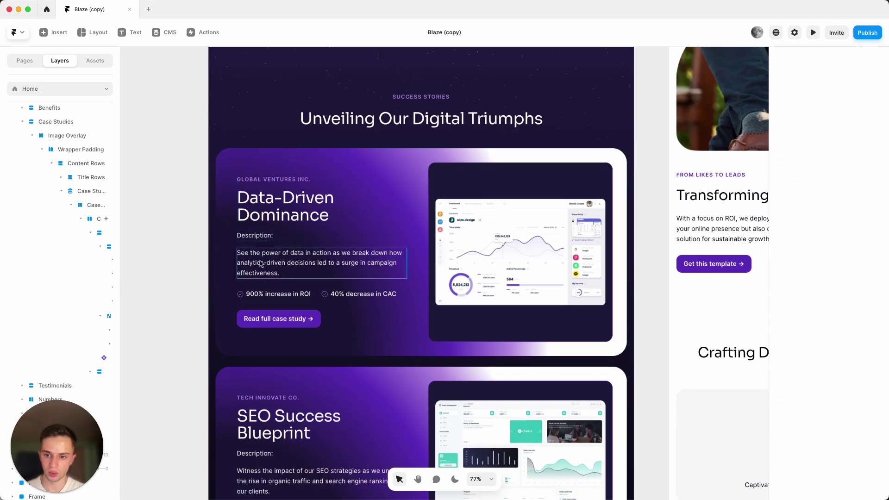
key("BackSpace")
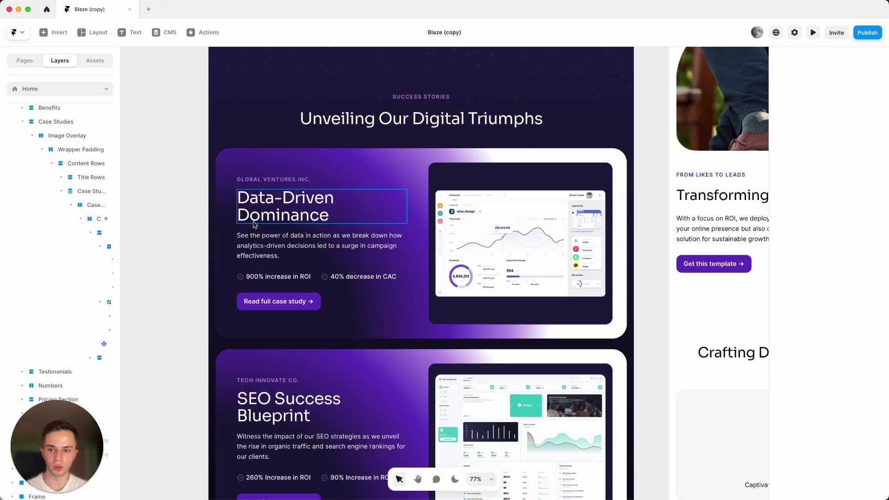
Switch the first case-study card's fill from a radial to a linear gradient.
scroll(227, 252, "down", 1)
left_click(223, 263)
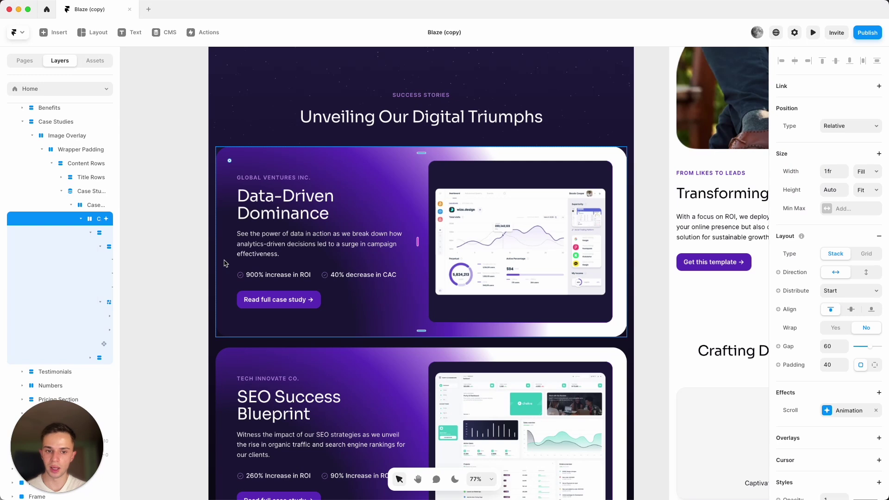
scroll(858, 290, "down", 3)
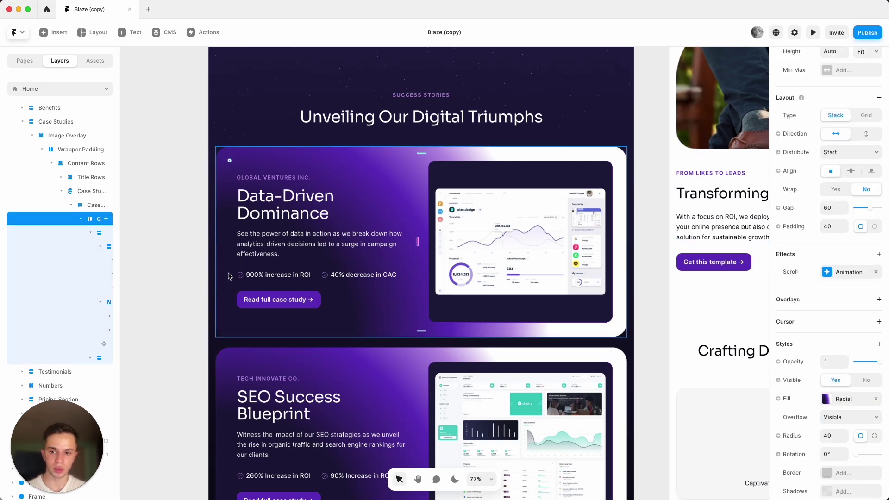
left_click(842, 399)
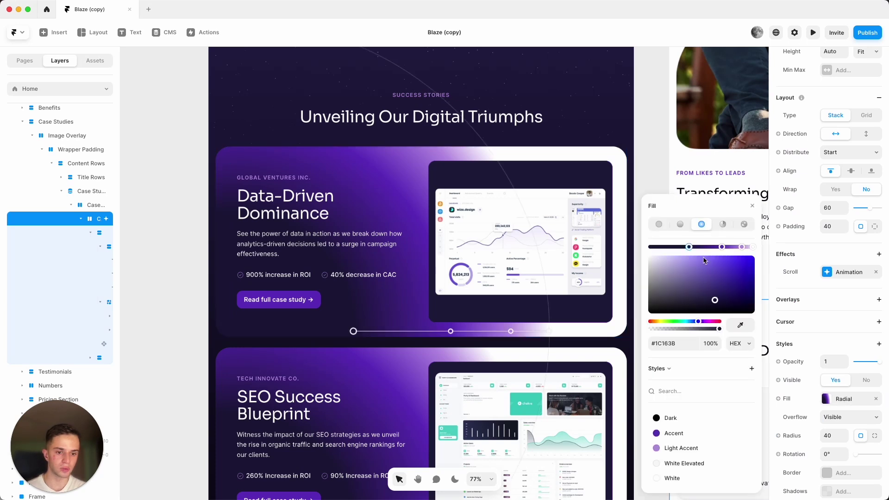
mouse_move(690, 252)
left_mouse_down()
mouse_move(678, 249)
mouse_move(718, 249)
left_mouse_up()
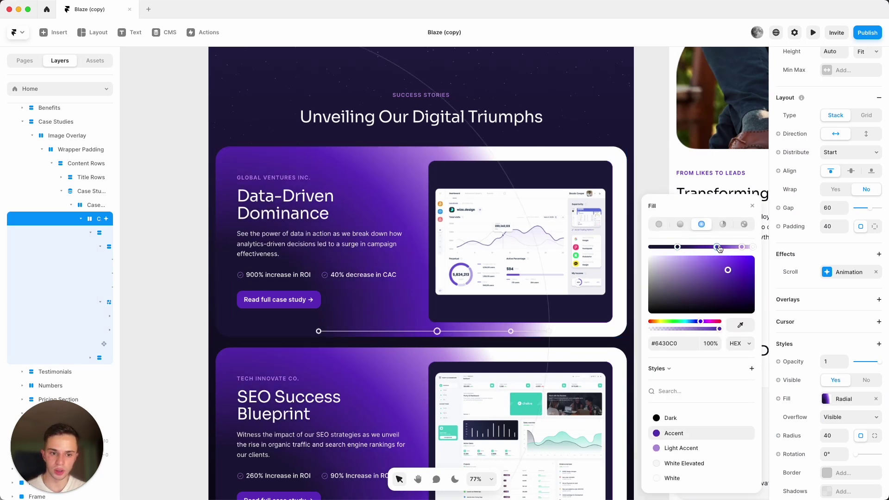
left_click(681, 225)
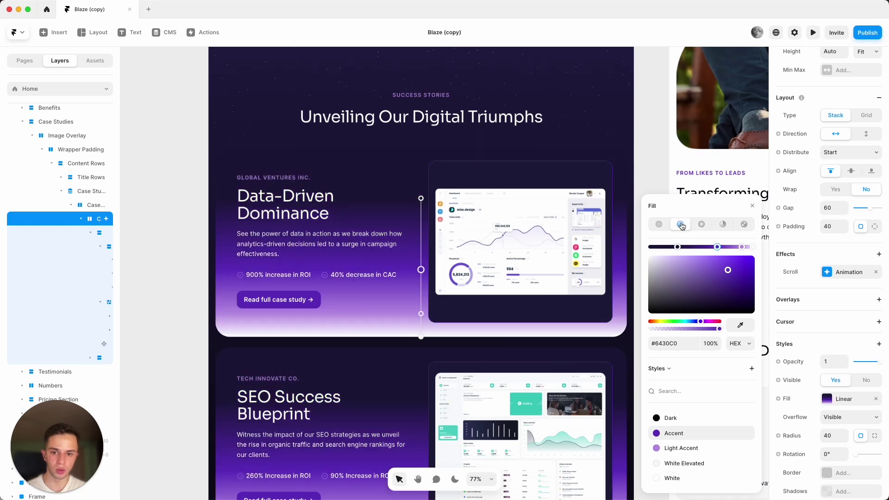
left_click(655, 228)
left_click(676, 228)
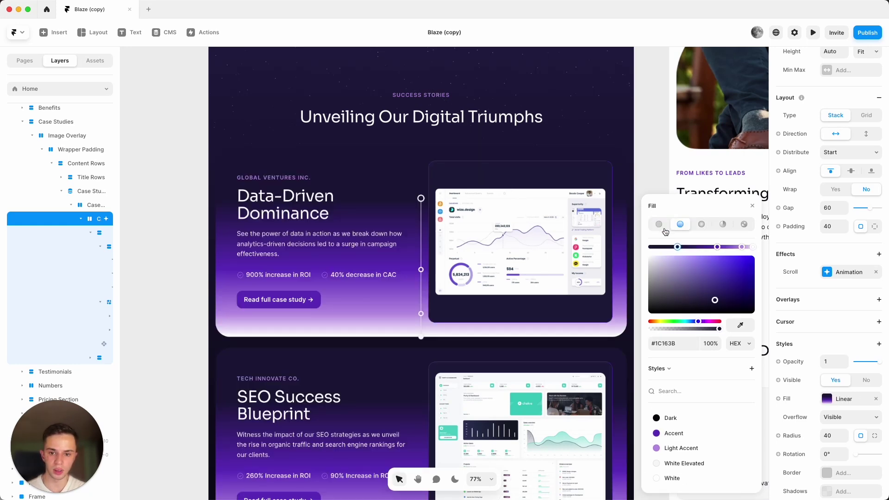
Move the gradient stops, dark navy at top and purple lower, and lighten the top colour.
left_click_drag(422, 198, 424, 212)
left_click_drag(421, 270, 421, 281)
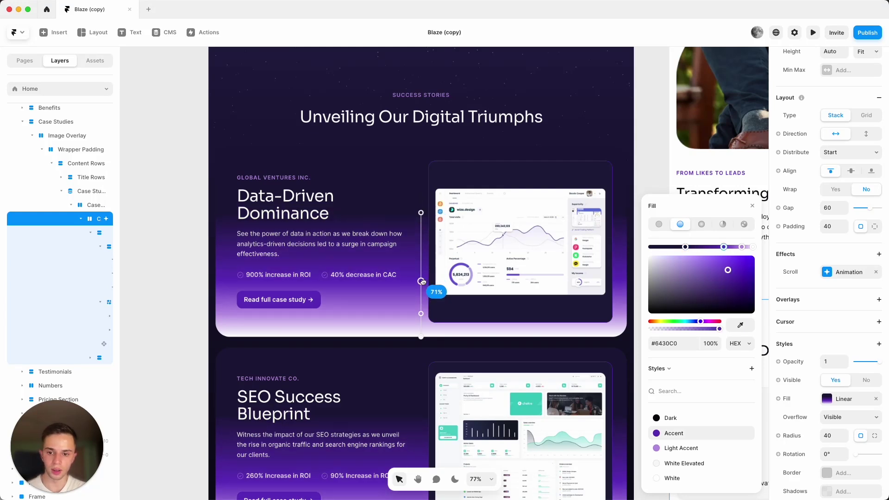
left_click_drag(421, 212, 421, 203)
left_click_drag(720, 303, 710, 296)
left_click(175, 266)
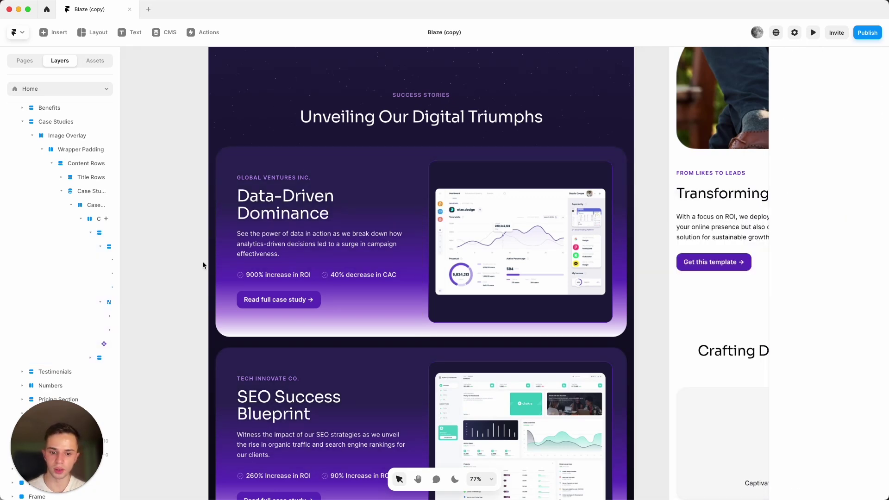
scroll(230, 278, "down", 8)
scroll(246, 279, "down", 4)
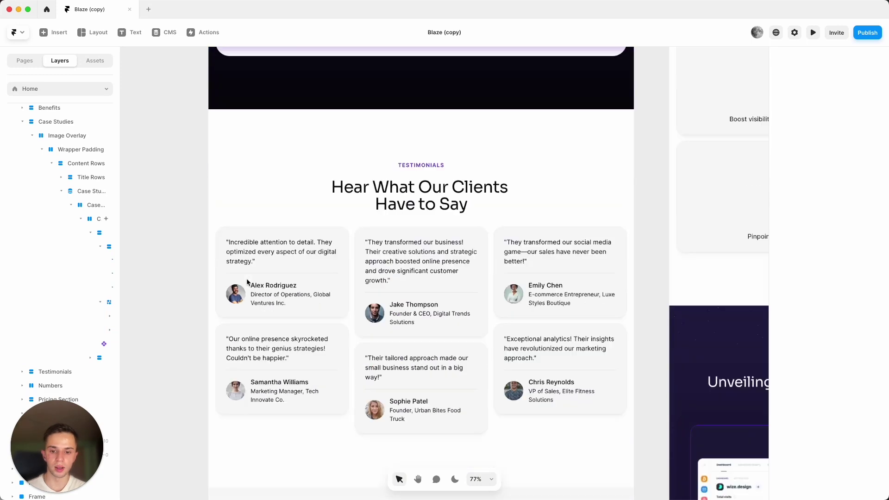
left_click(324, 185)
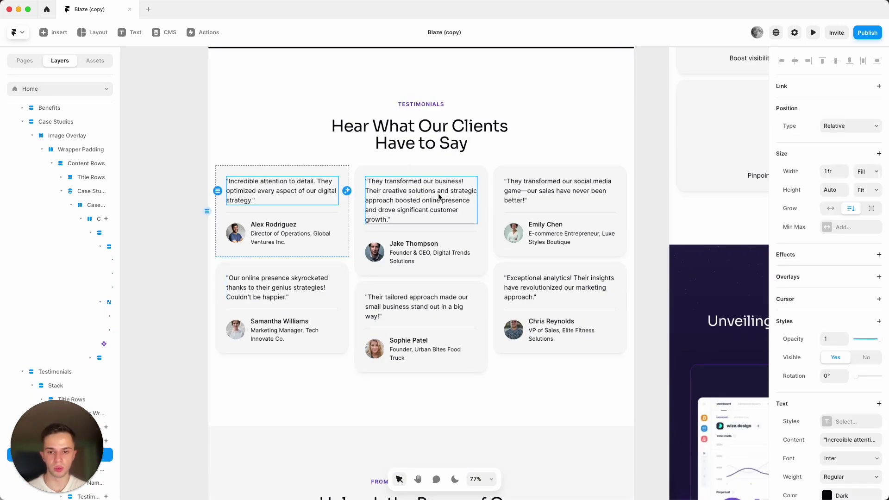
left_click(439, 199)
left_click(434, 249)
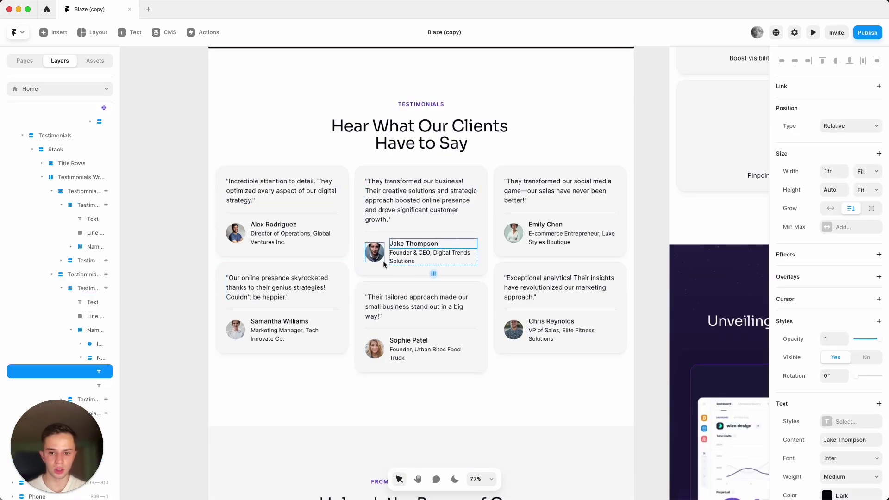
left_click(209, 351)
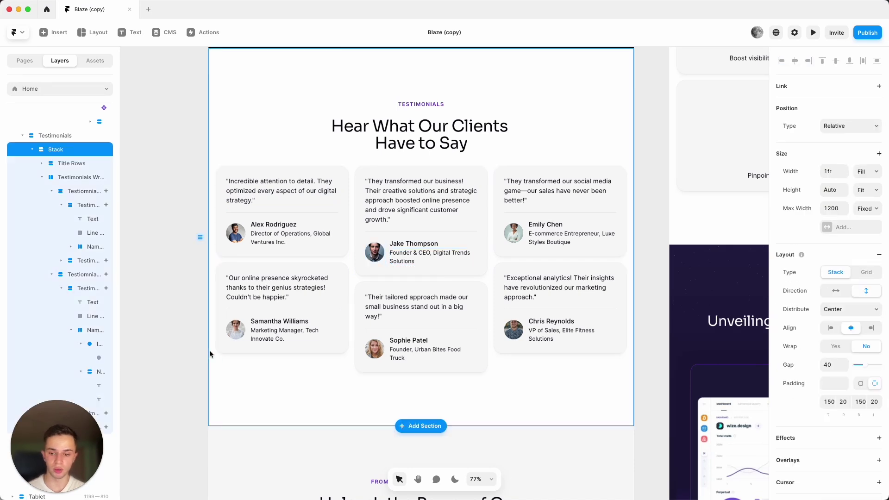
left_click(223, 350)
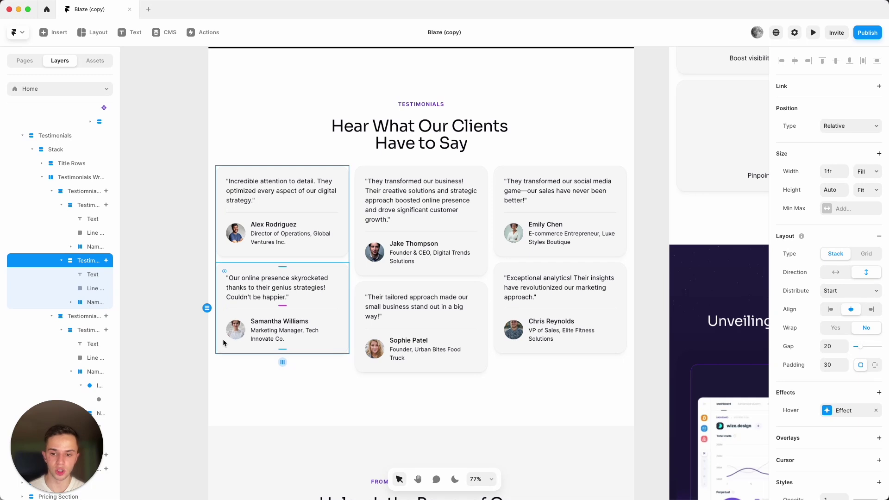
key("super+d")
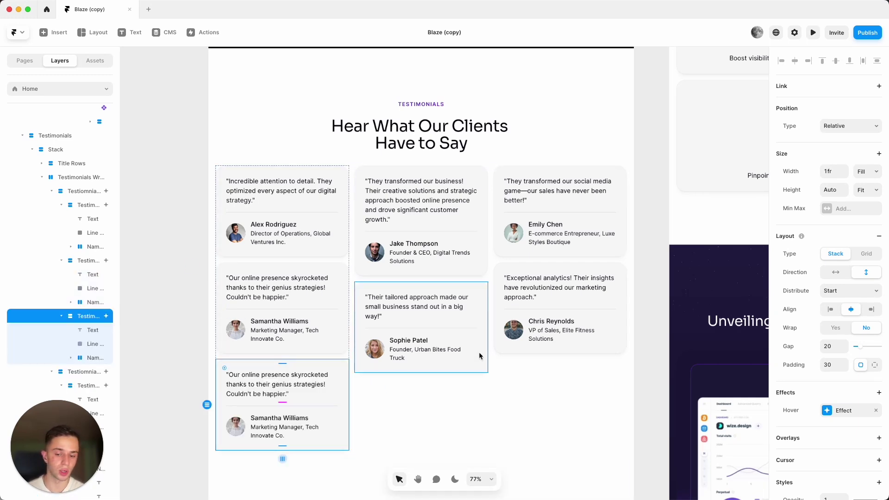
left_click(162, 354)
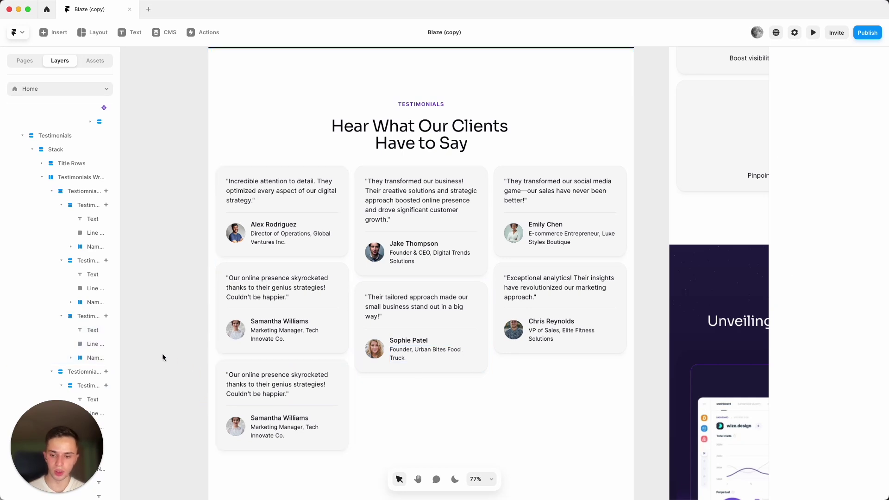
left_click(347, 385)
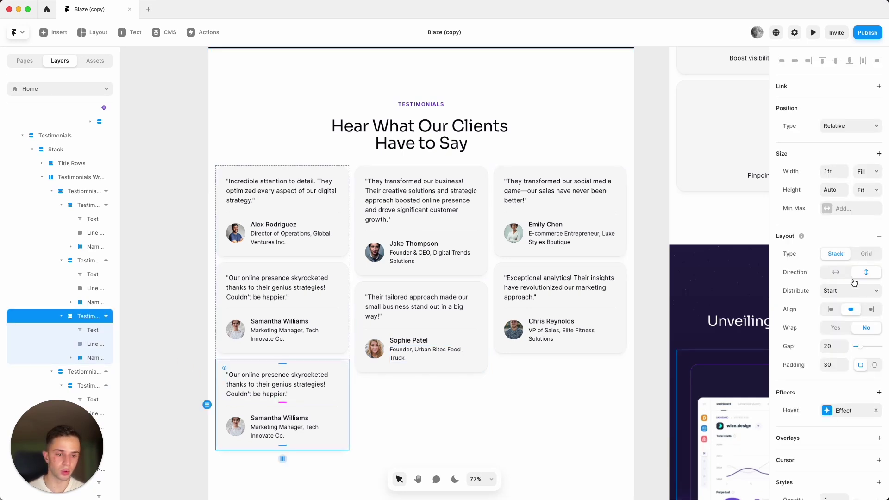
scroll(815, 282, "down", 4)
scroll(823, 303, "down", 1)
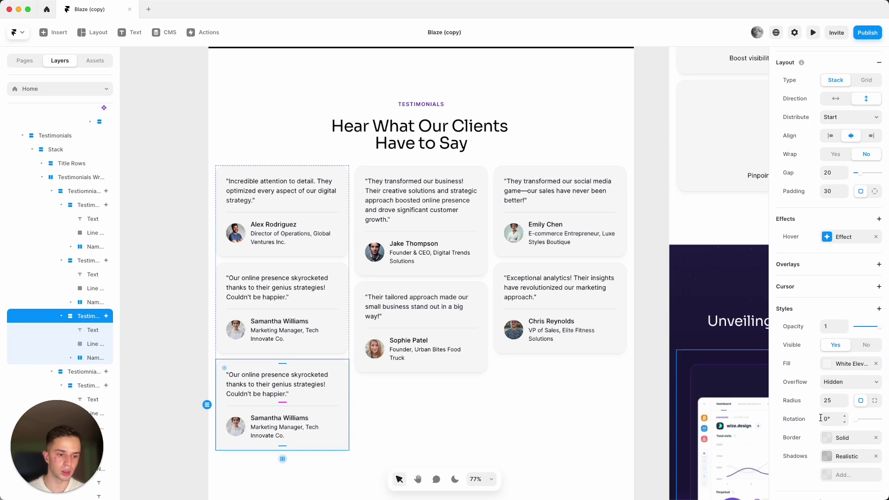
scroll(815, 389, "down", 1)
key("Delete")
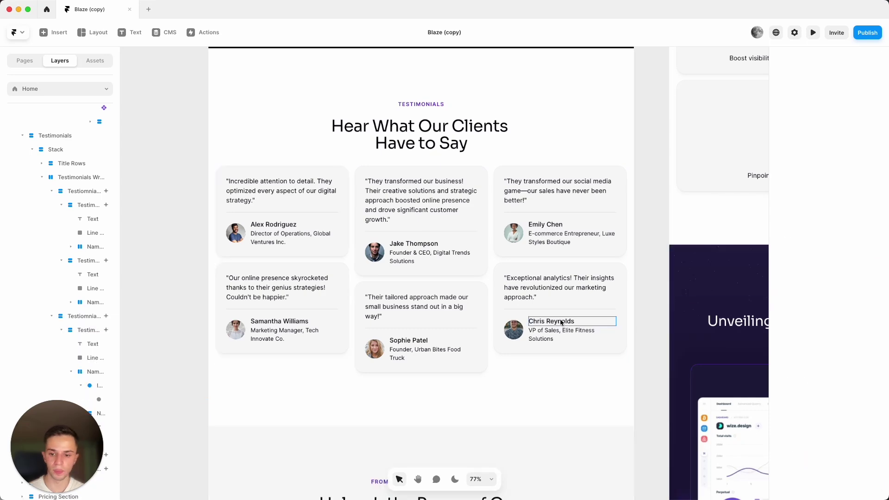
scroll(565, 306, "down", 5)
scroll(565, 306, "down", 3)
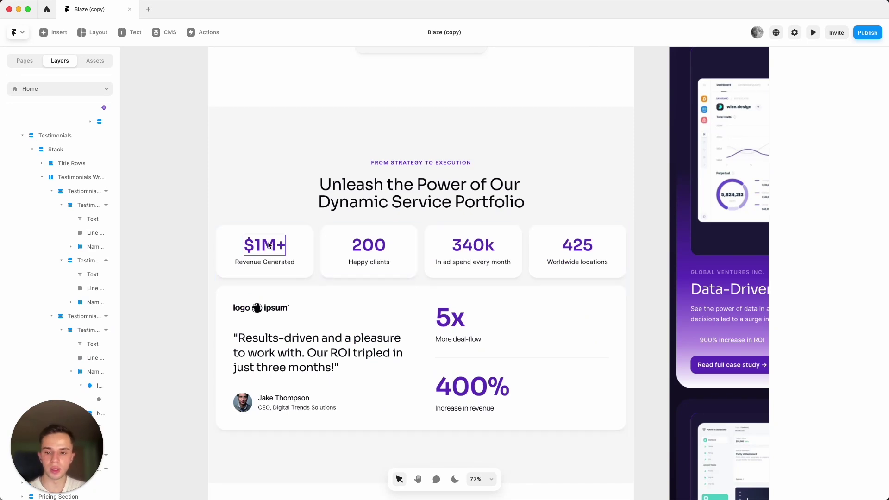
left_click(269, 245)
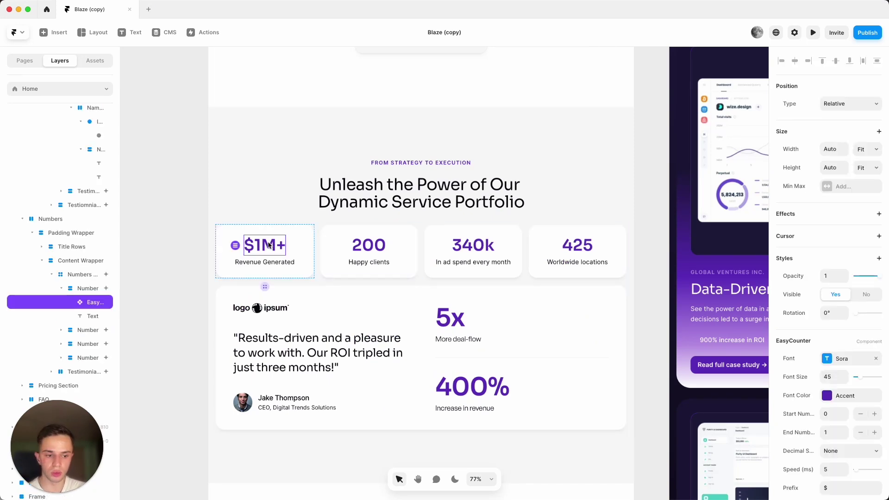
scroll(864, 239, "down", 5)
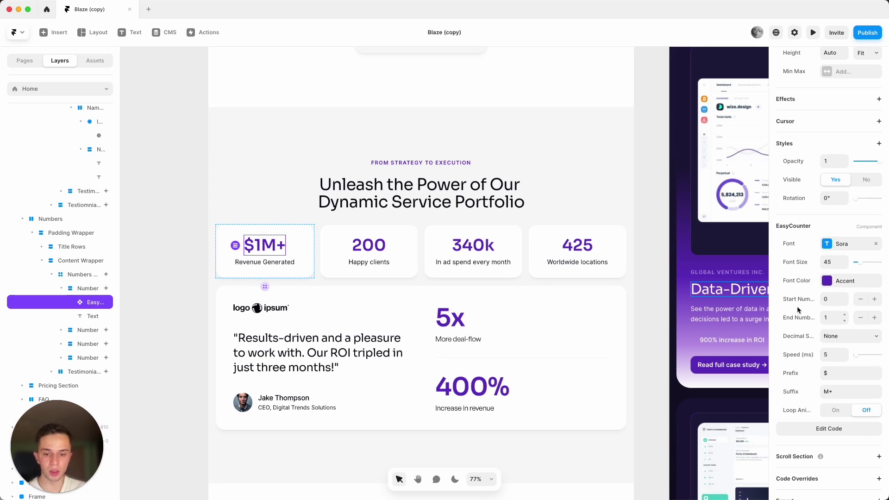
left_click(486, 248)
scroll(857, 320, "down", 2)
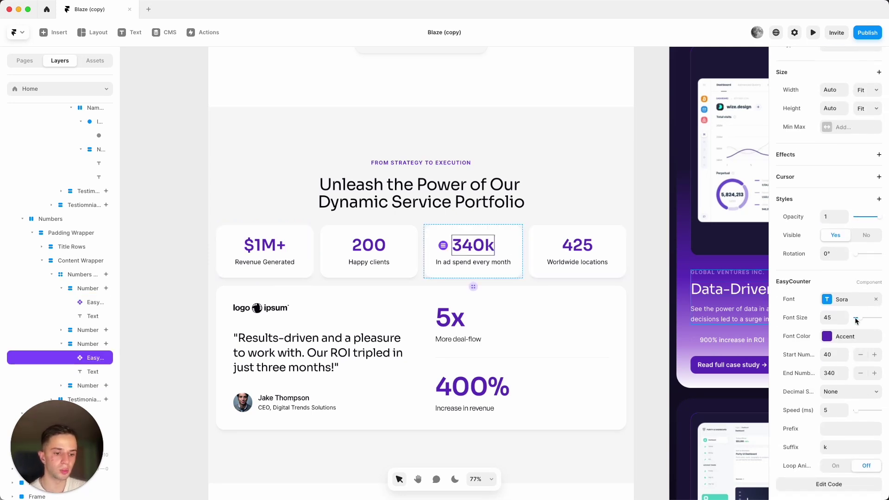
scroll(856, 320, "down", 3)
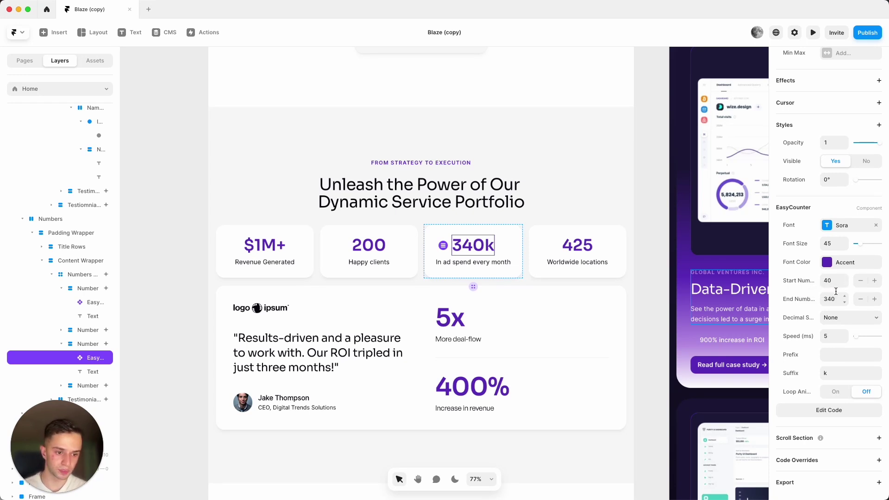
left_click(578, 245)
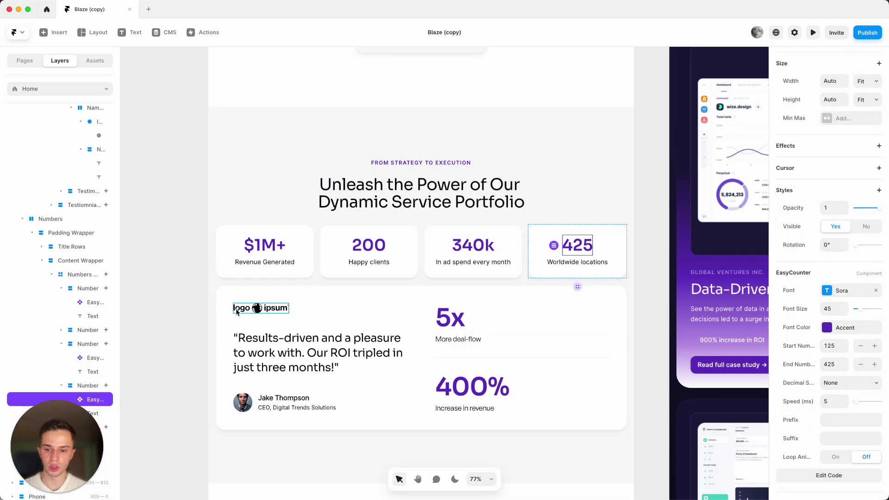
left_click(192, 312)
scroll(192, 313, "down", 2)
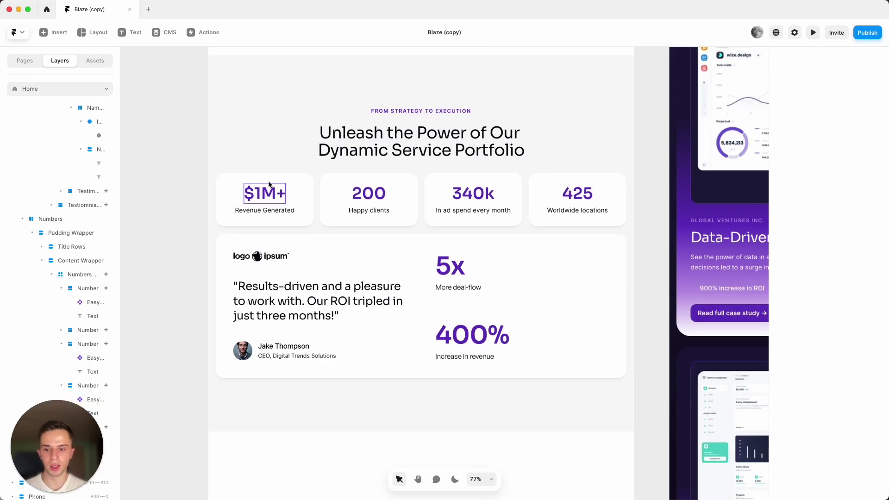
left_click(274, 200)
scroll(274, 199, "down", 8)
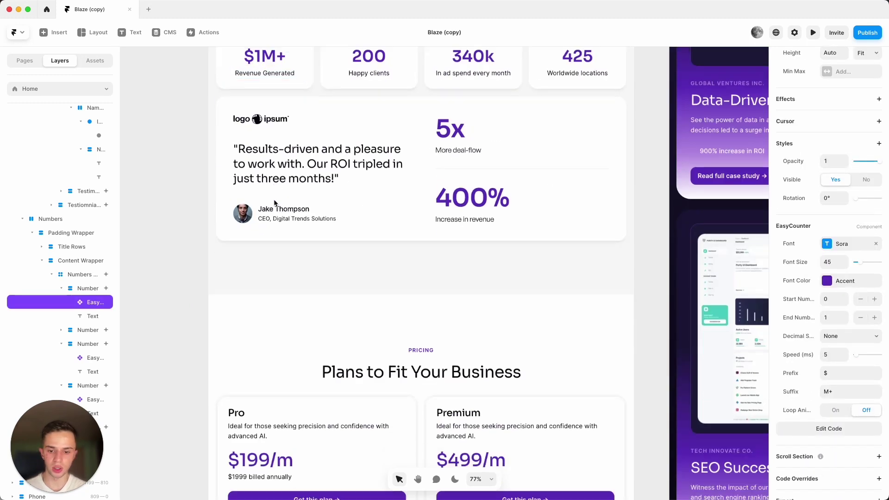
scroll(251, 205, "down", 4)
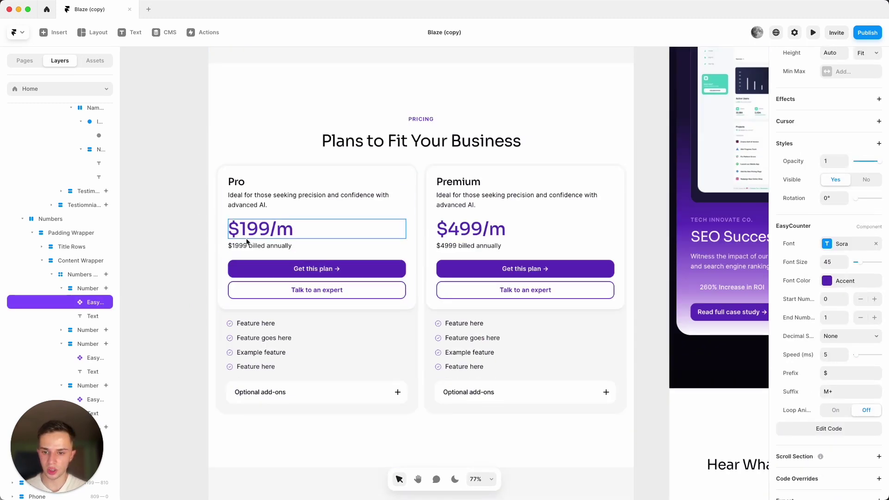
left_click(242, 182)
left_click(269, 200)
left_click(278, 246)
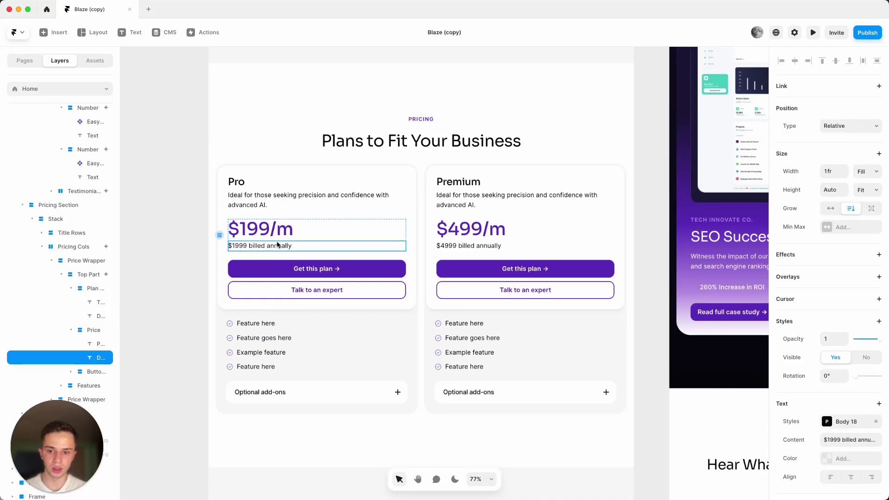
left_click(310, 275)
scroll(875, 392, "down", 3)
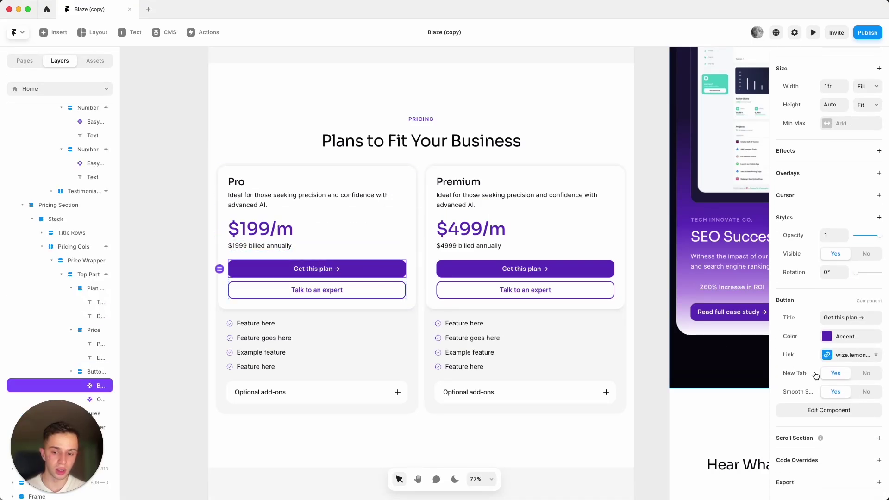
left_click(236, 367)
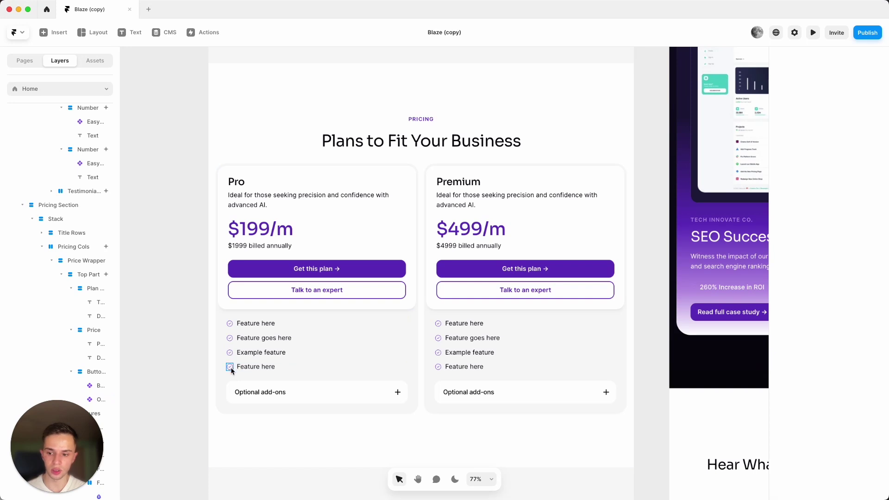
Try duplicating and hiding the Pro card's Feature here rows, then restore them.
left_click(235, 367)
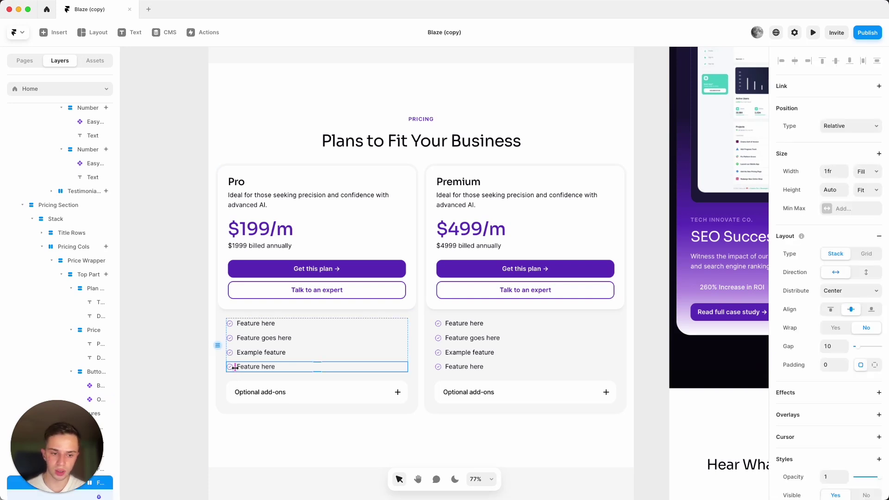
key("super+d")
key("super+d")
key("super+d")
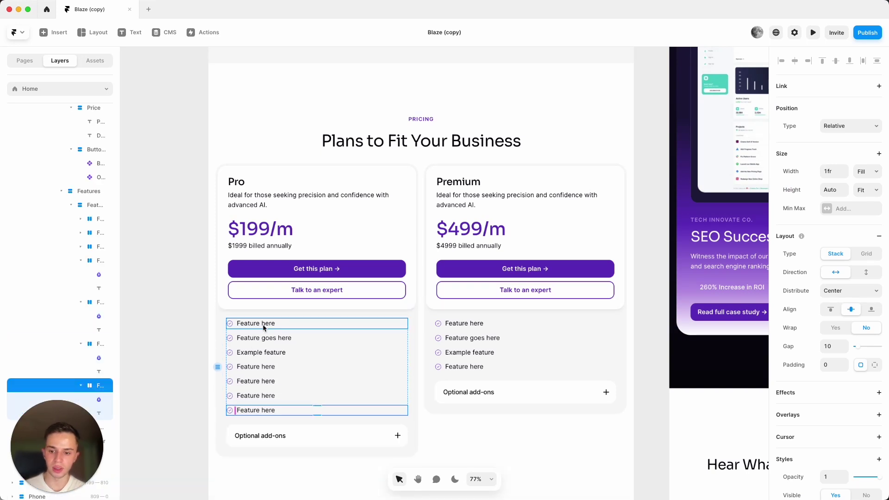
key("super+z")
key("super+z")
key("super+z")
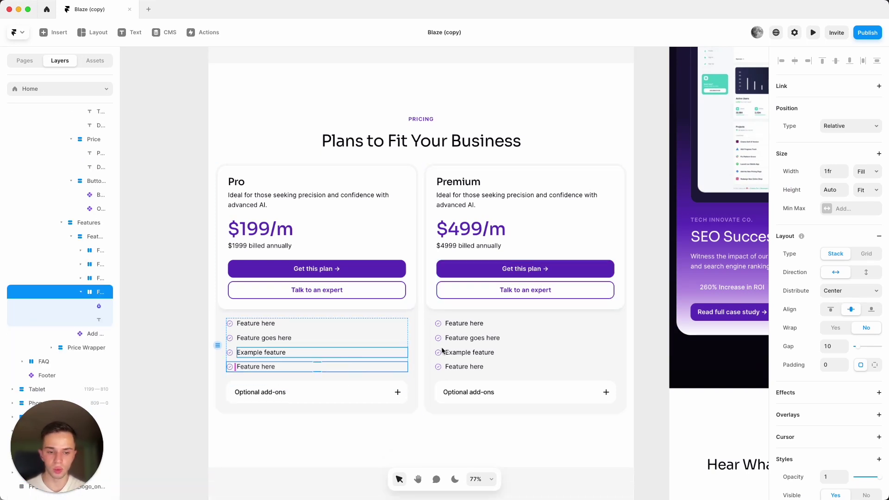
scroll(857, 398, "down", 5)
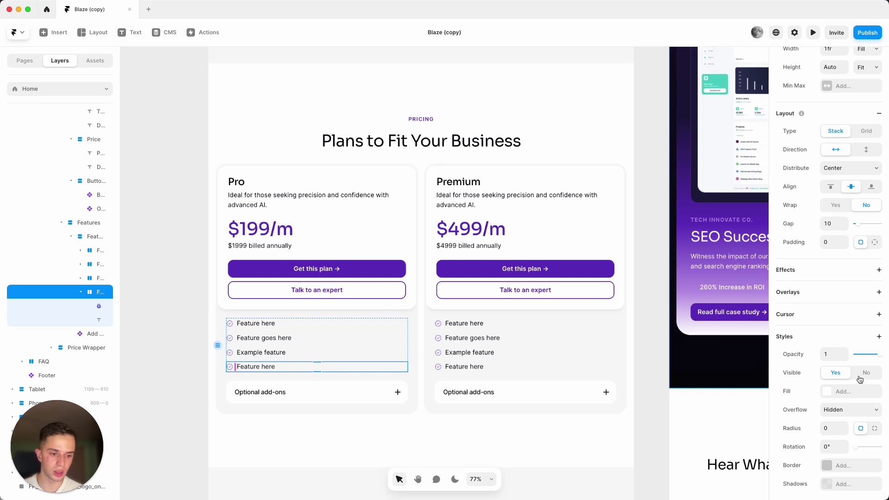
left_click(859, 376)
left_click(835, 373)
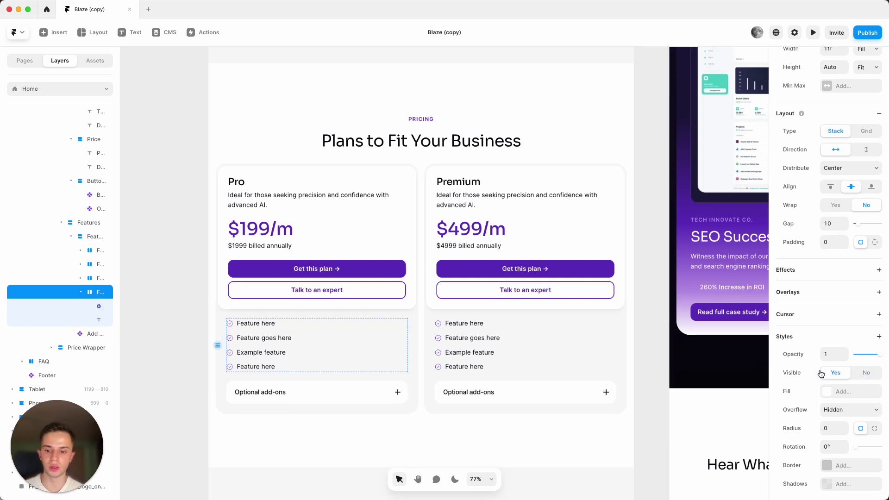
Change the Pro card's Optional add-ons accordion question to 'The title'.
left_click(372, 396)
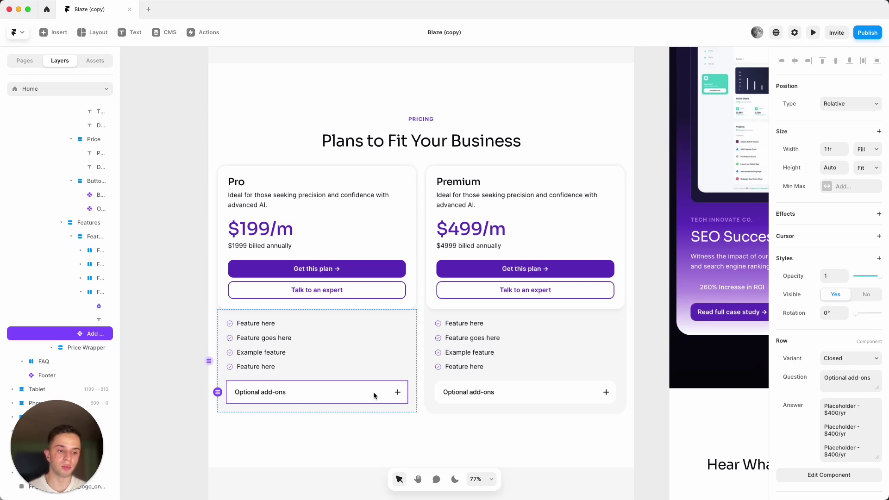
left_click(858, 299)
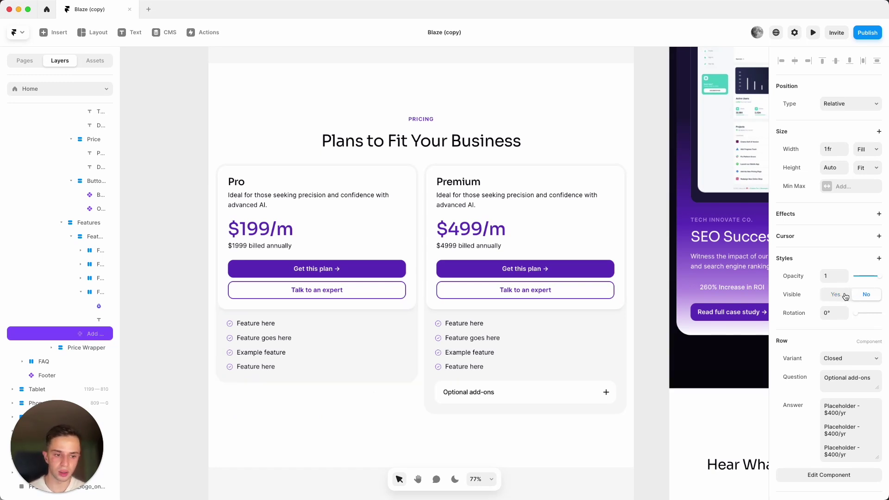
left_click(844, 296)
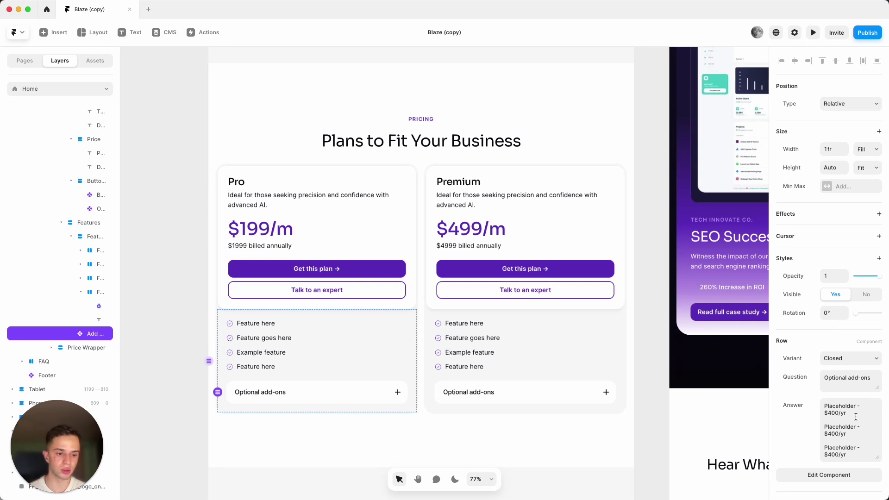
scroll(829, 384, "down", 3)
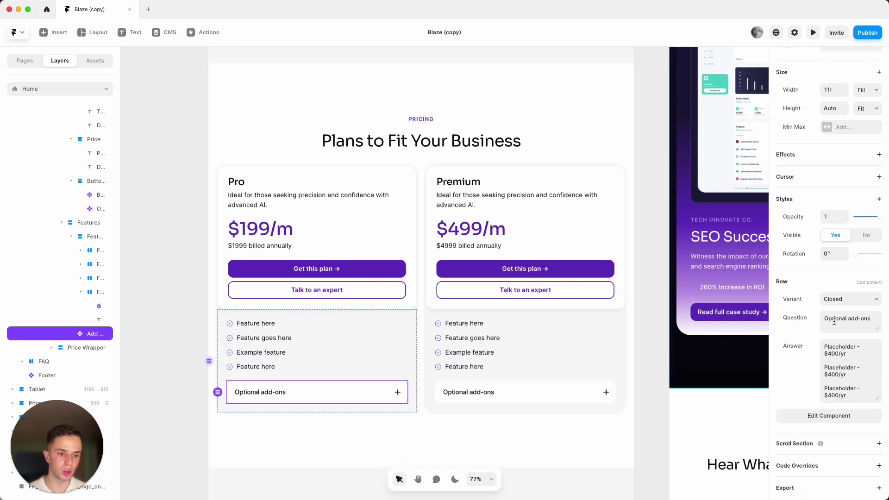
left_click(846, 328)
type("T")
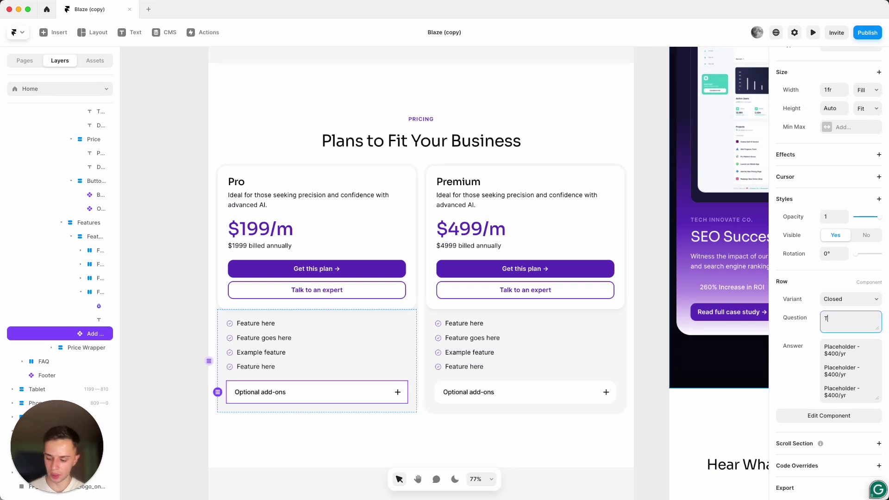
type("he title")
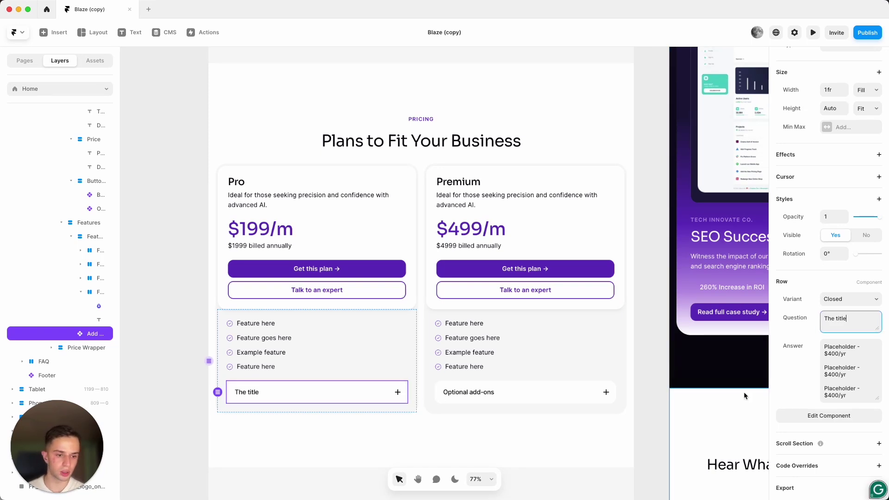
left_click(836, 373)
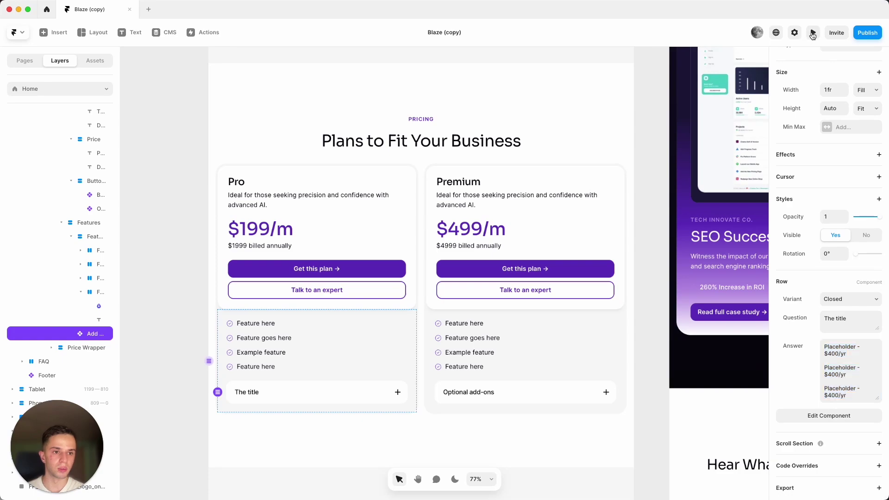
Preview the page and expand and collapse The title accordion.
left_click(814, 32)
scroll(454, 311, "down", 15)
scroll(456, 314, "down", 20)
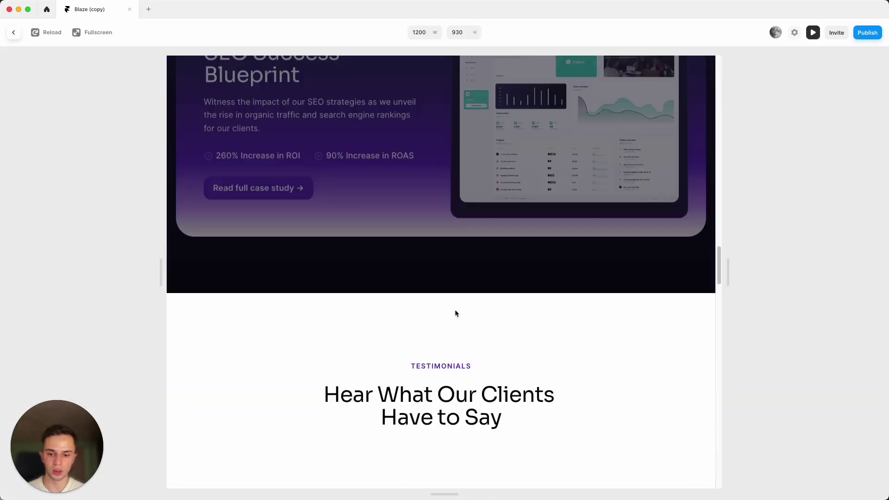
scroll(455, 314, "down", 10)
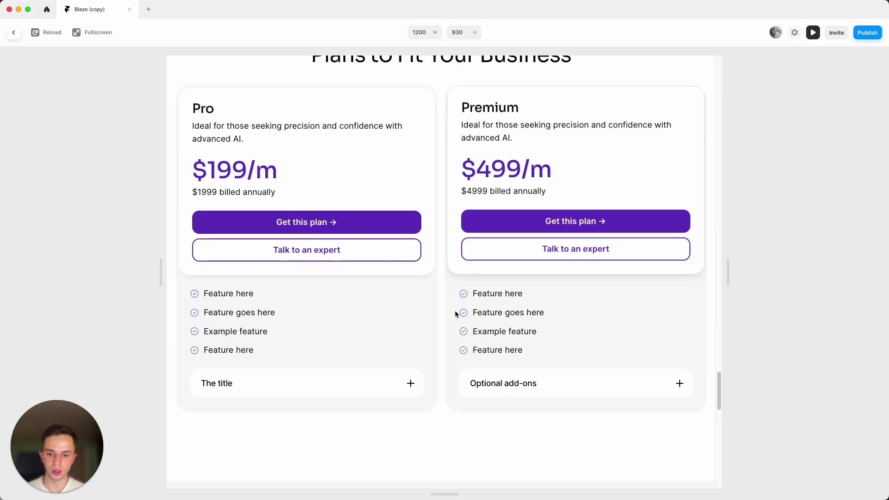
left_click(408, 315)
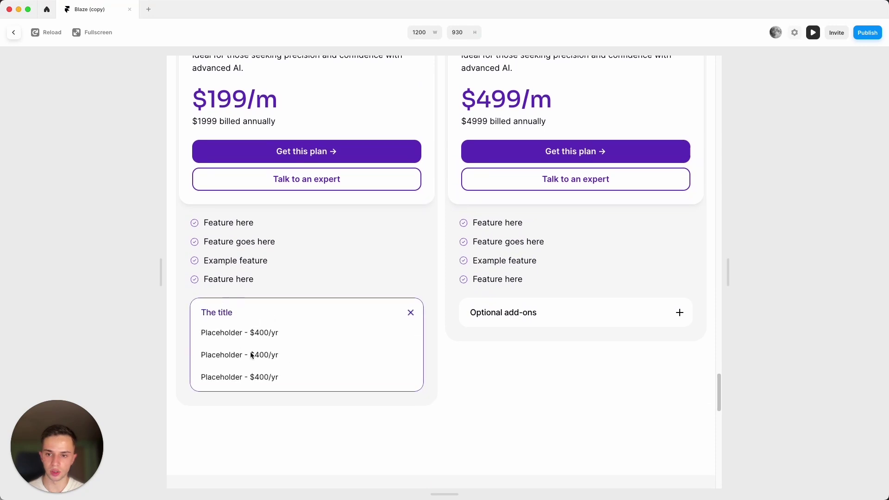
left_click(235, 317)
Leave preview and open the FAQ accordion component to inspect its question text.
left_click(14, 32)
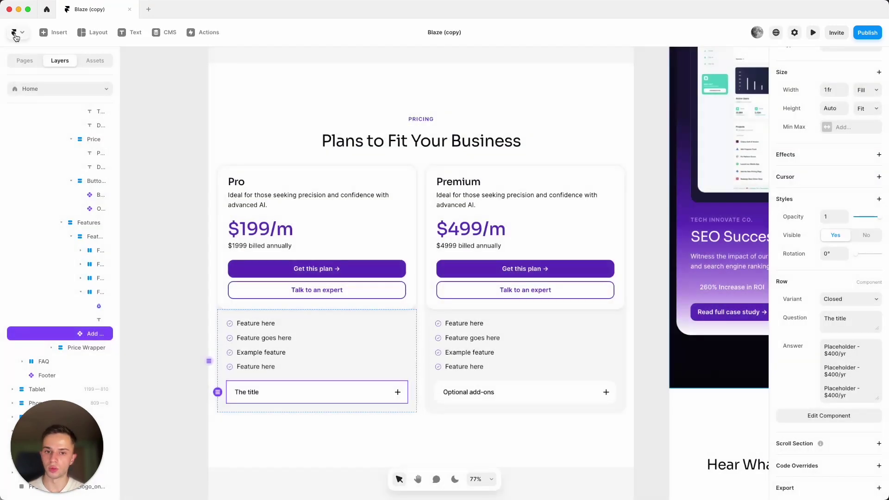
scroll(612, 296, "down", 5)
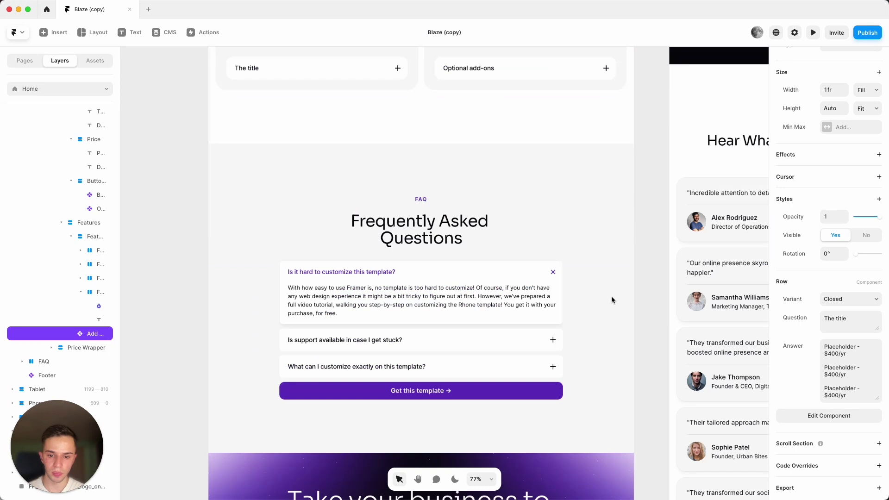
left_click(519, 264)
double_click(519, 265)
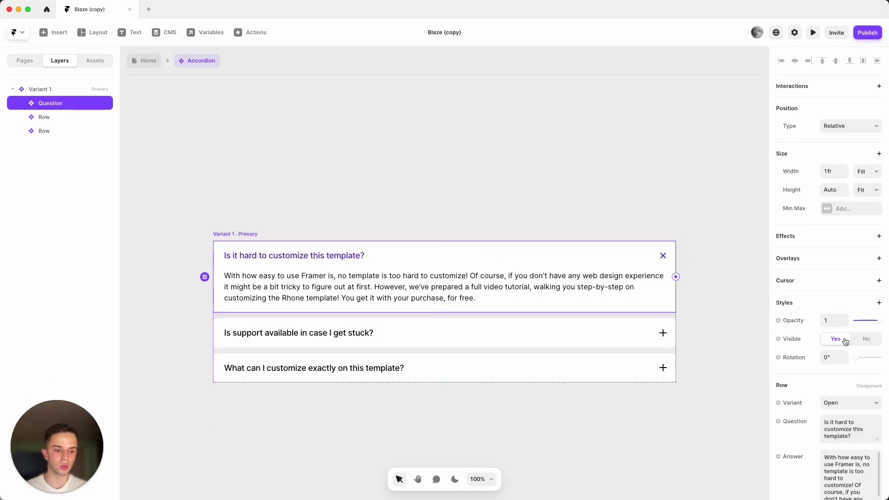
scroll(857, 345, "down", 3)
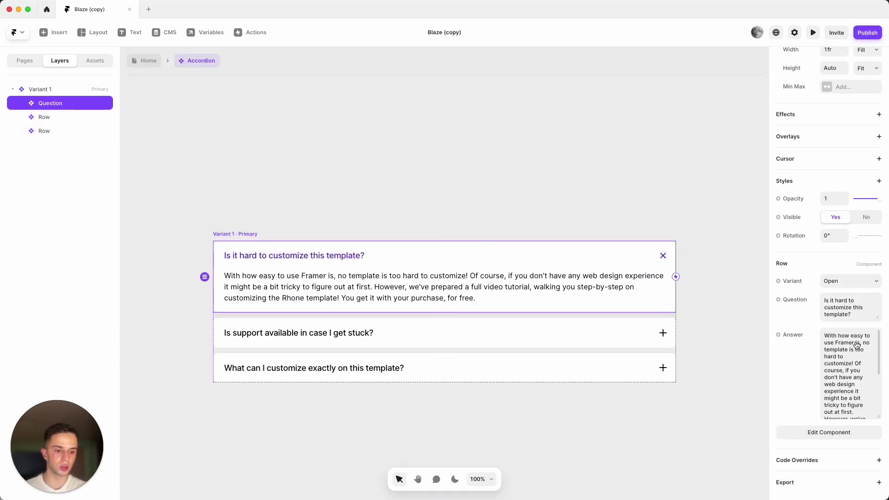
left_click(828, 310)
left_click_drag(826, 300, 851, 376)
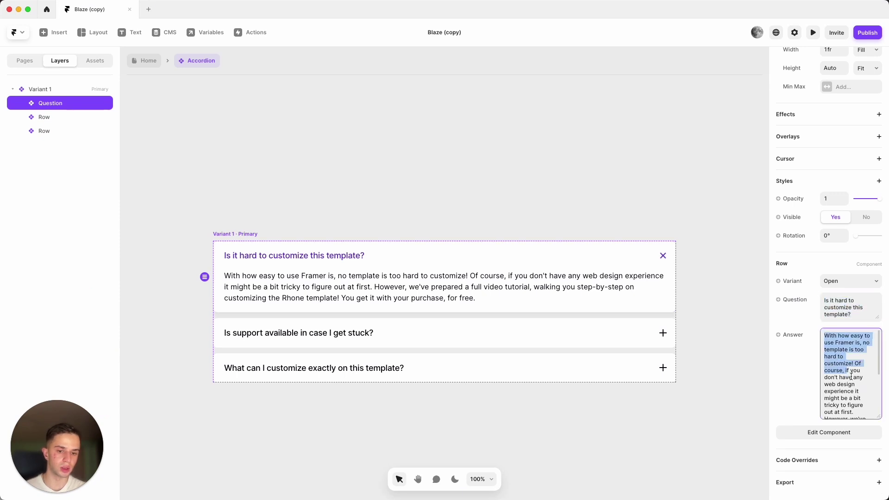
key("Escape")
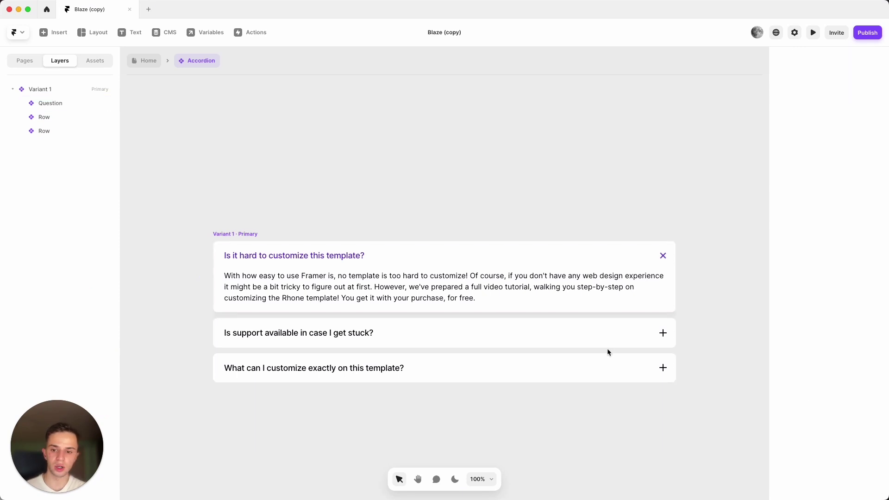
Review the accordion row's Closed and Open states, then return via Accordion to Home.
double_click(541, 259)
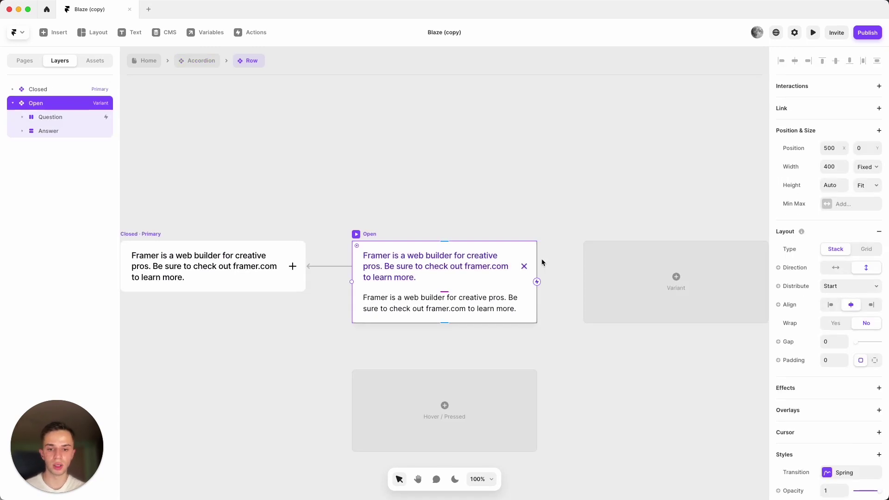
left_click(217, 245)
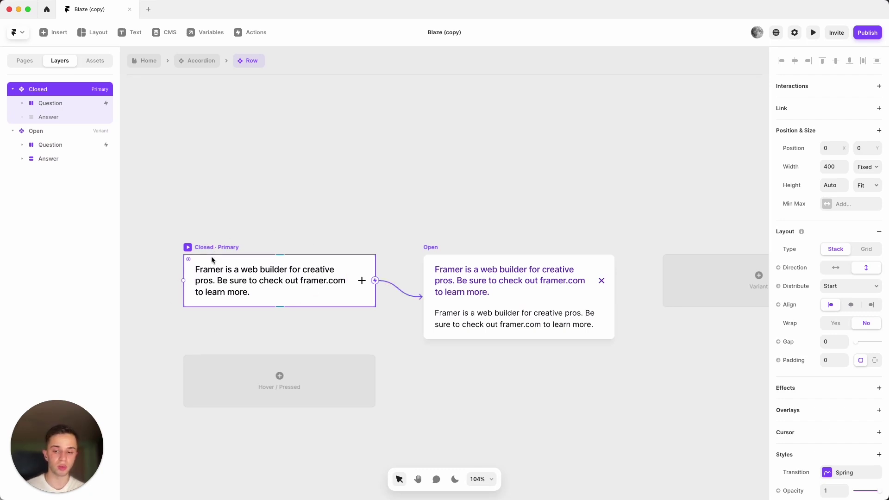
left_click(434, 248)
left_click(434, 226)
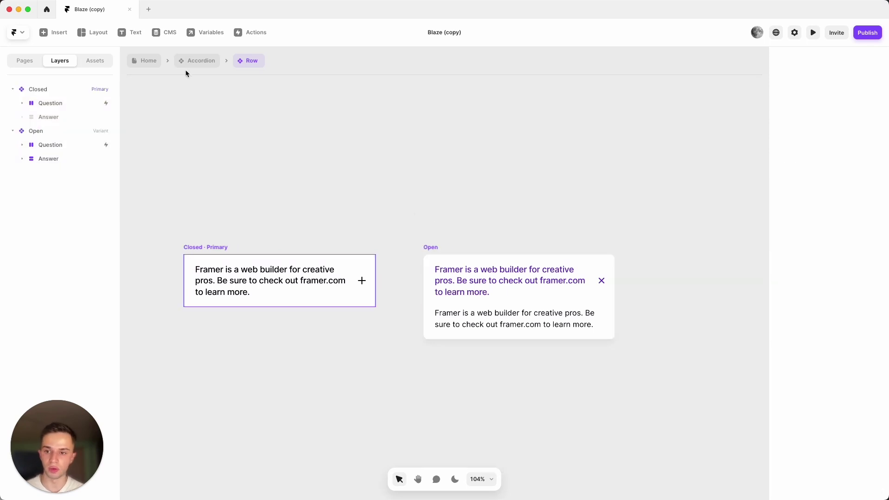
left_click(197, 60)
left_click(141, 60)
Open the Footer component and select its CTA image overlay and Final CTA section.
scroll(457, 274, "down", 10)
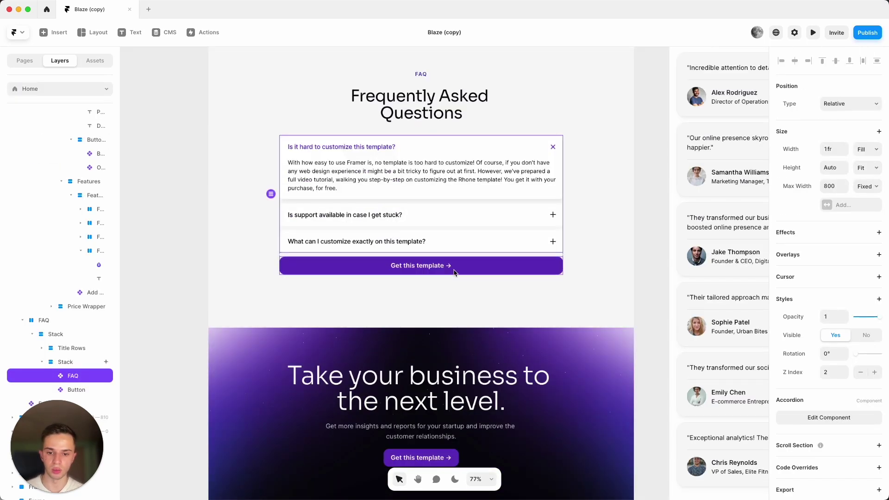
scroll(457, 274, "down", 2)
left_click(529, 254)
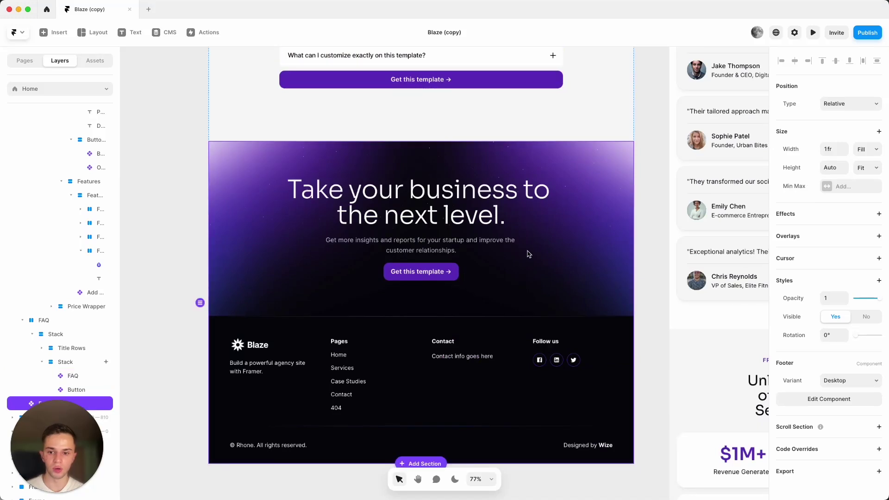
double_click(529, 254)
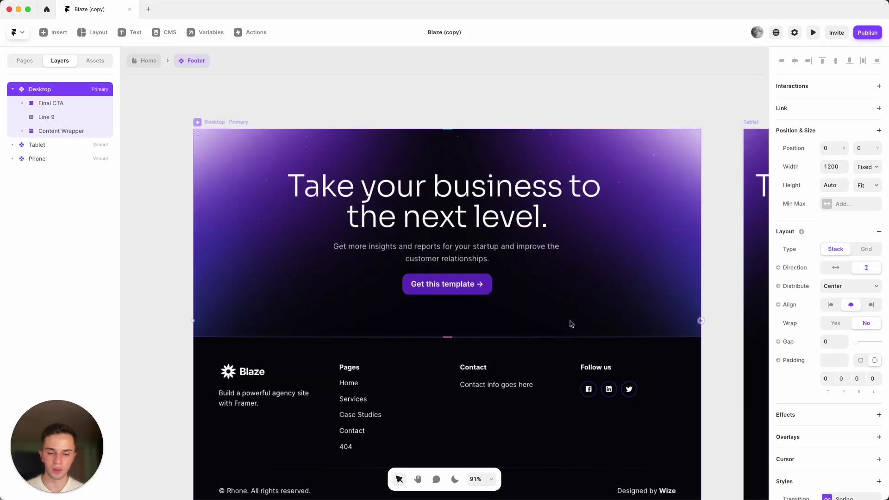
left_click(571, 323)
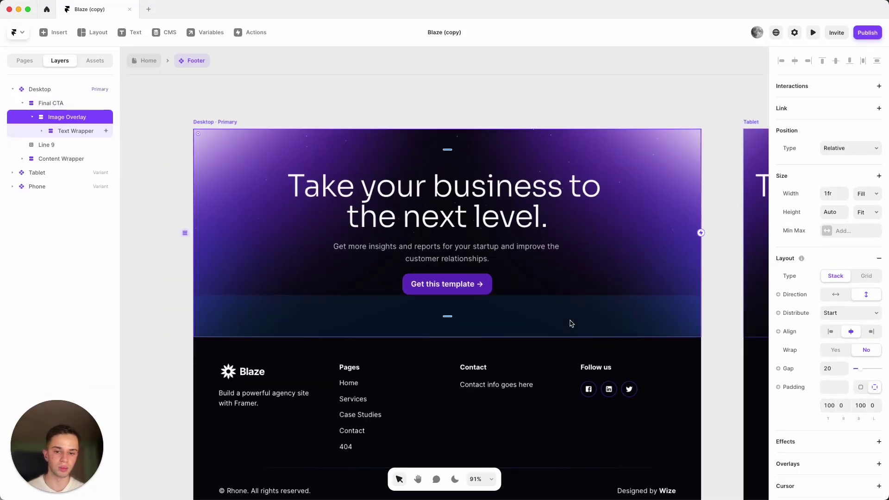
left_click(531, 114)
left_click(541, 315)
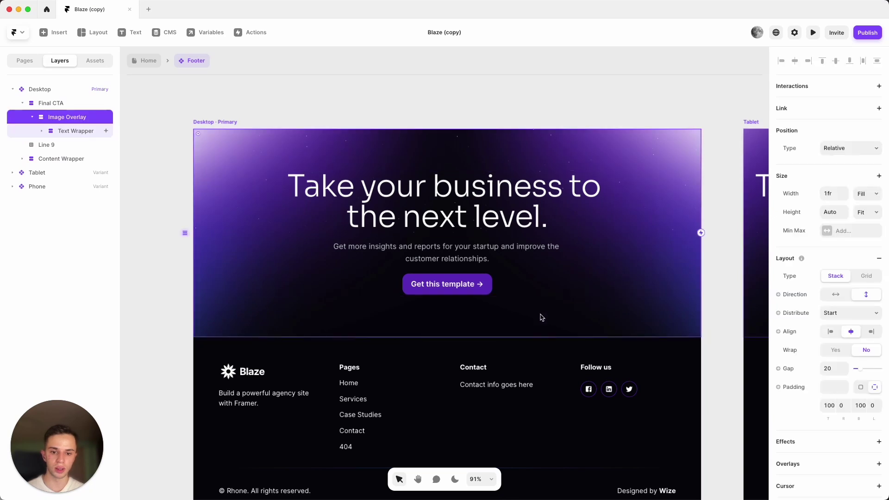
left_click(55, 105)
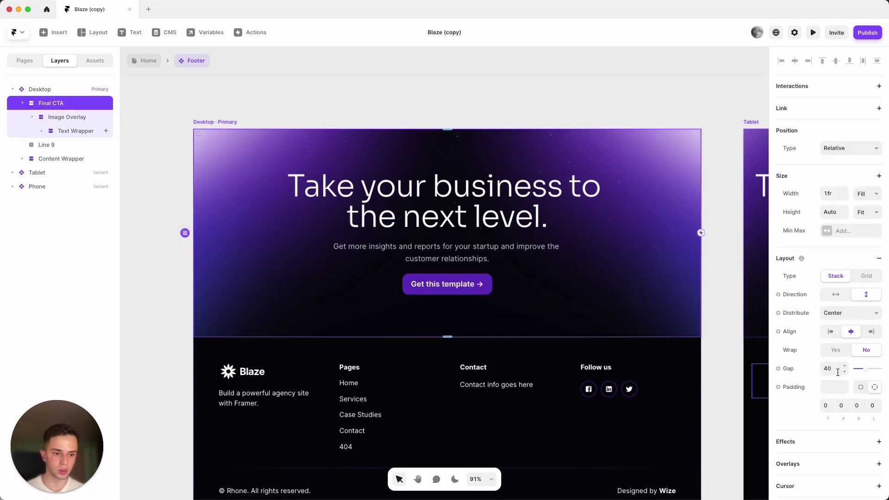
Inspect the fill settings of the Final CTA section and the image overlay.
scroll(836, 371, "down", 5)
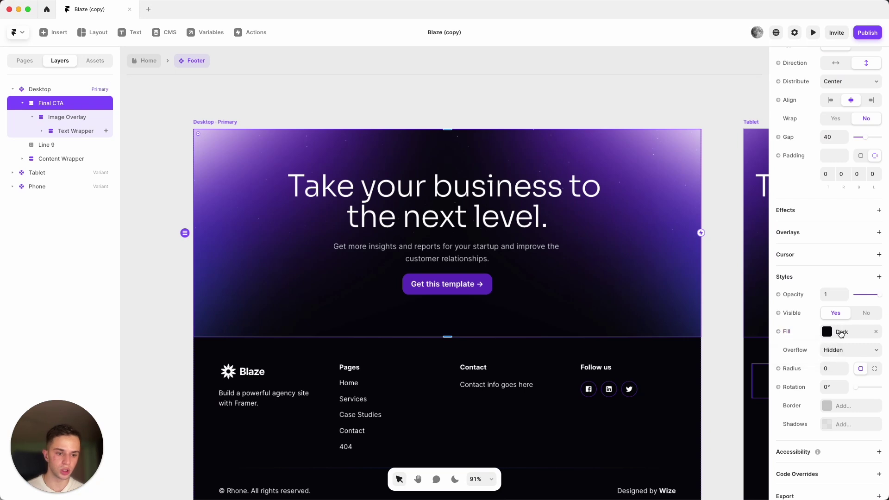
left_click(838, 331)
key("Escape")
left_click(68, 117)
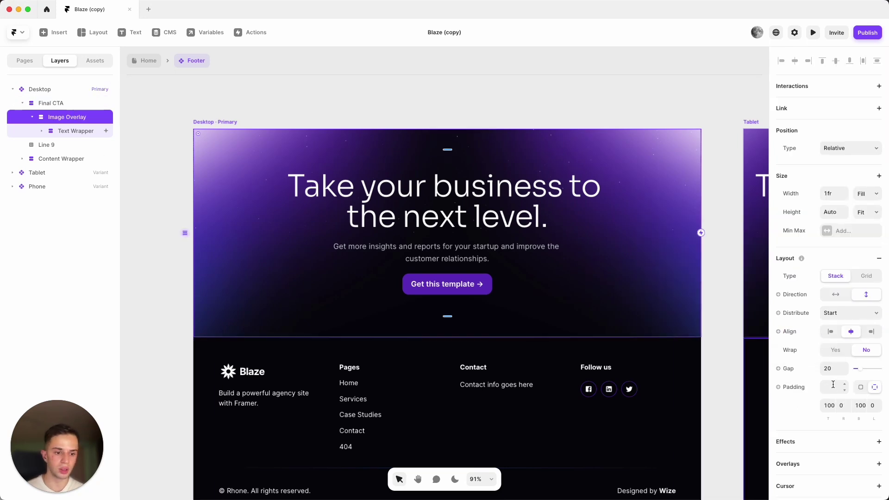
scroll(833, 389, "down", 1)
left_click(839, 322)
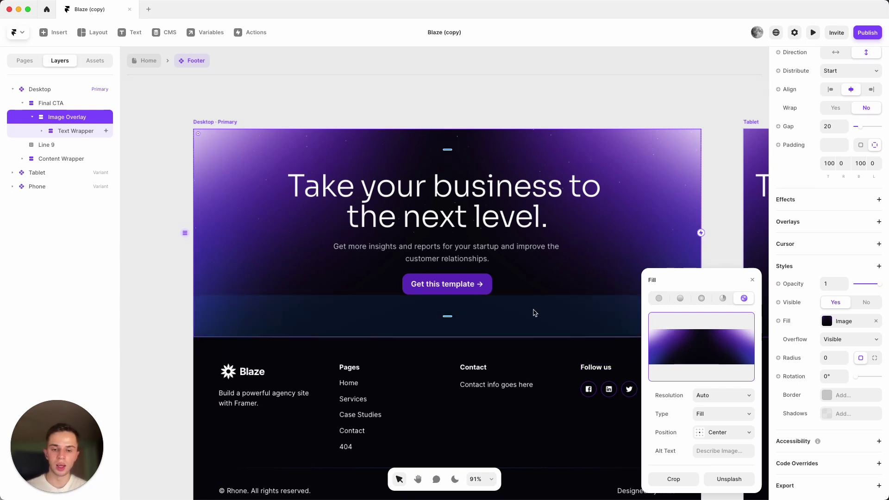
left_click(78, 132)
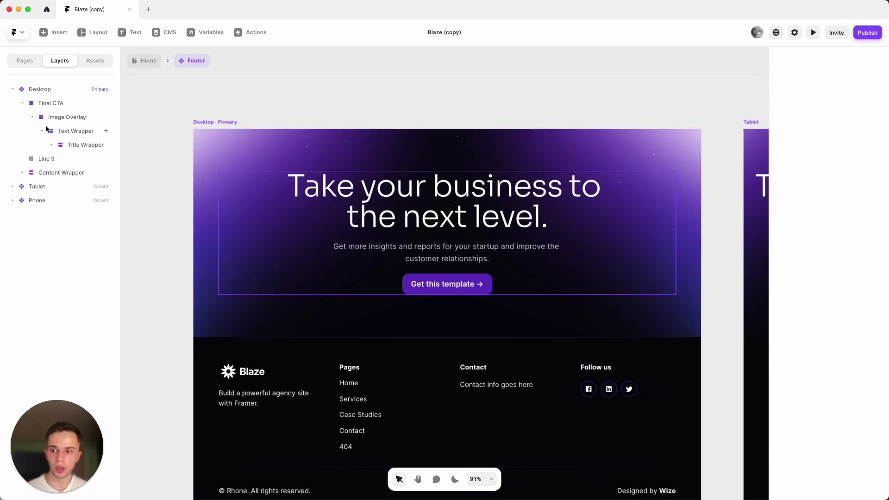
left_click(67, 116)
Try solid, removed and image fills on the CTA image overlay.
scroll(790, 320, "down", 5)
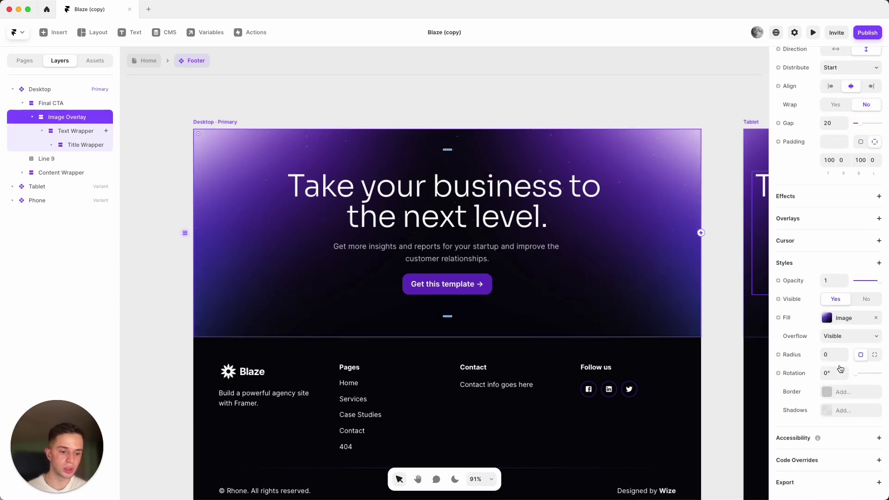
left_click(860, 320)
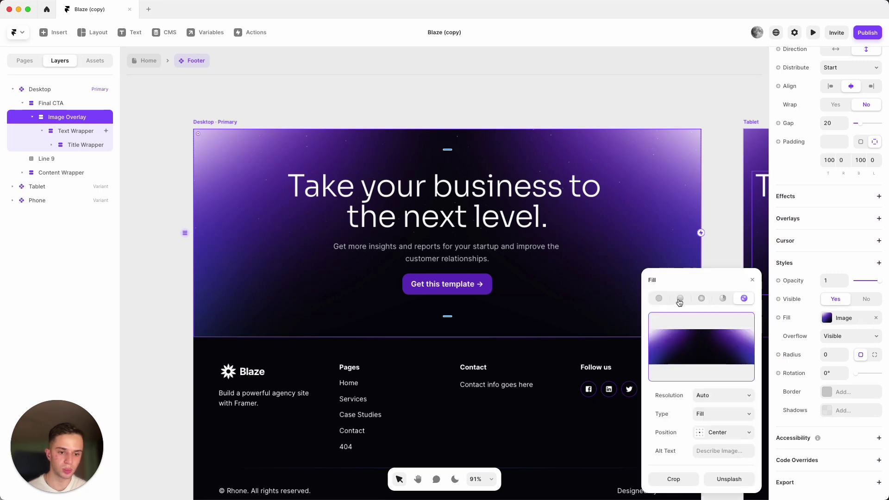
left_click(659, 298)
left_click(876, 321)
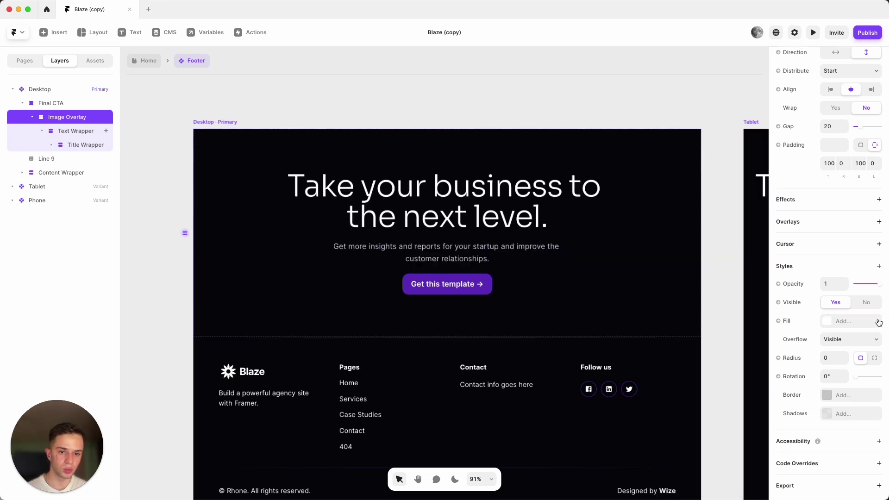
left_click(848, 320)
left_click(744, 242)
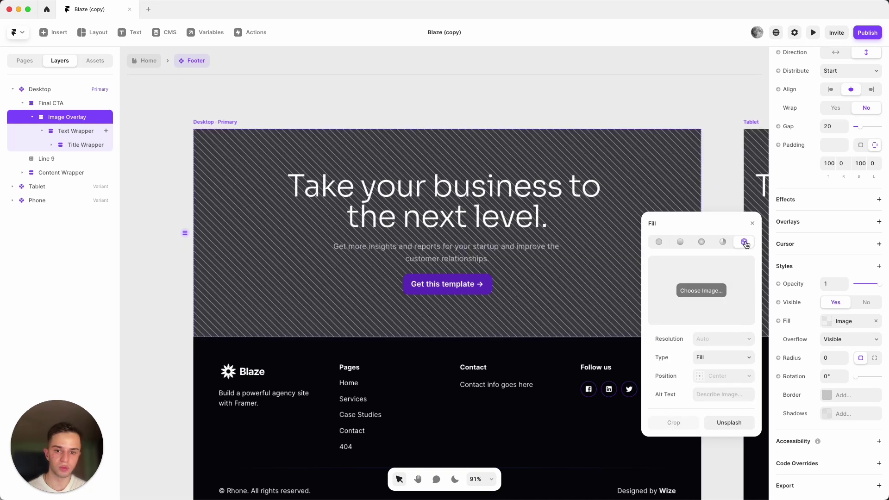
left_click(719, 183)
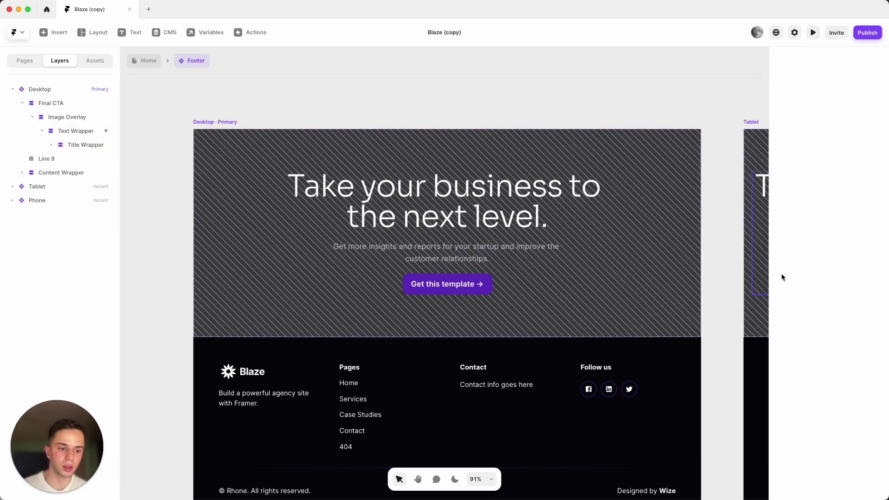
Undo the fill changes to restore the overlay's original purple image background.
key("super+z")
key("super+shift+z")
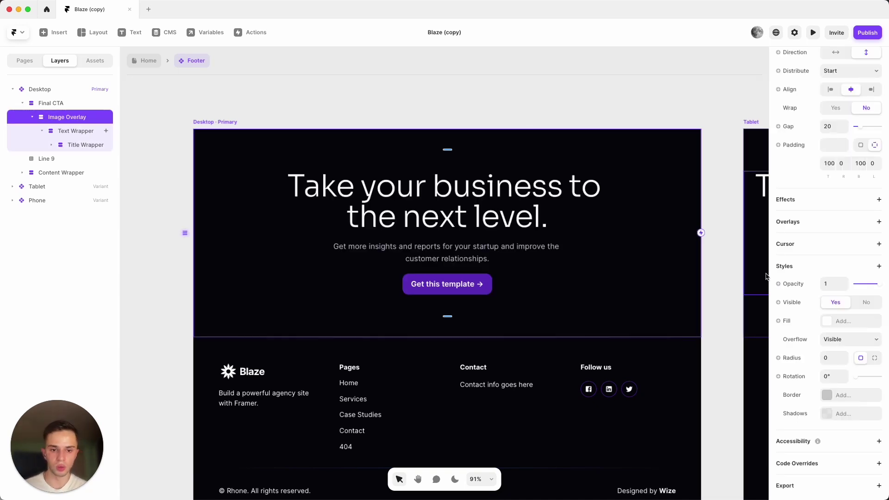
key("super+z")
key("super+shift+z")
left_click(732, 300)
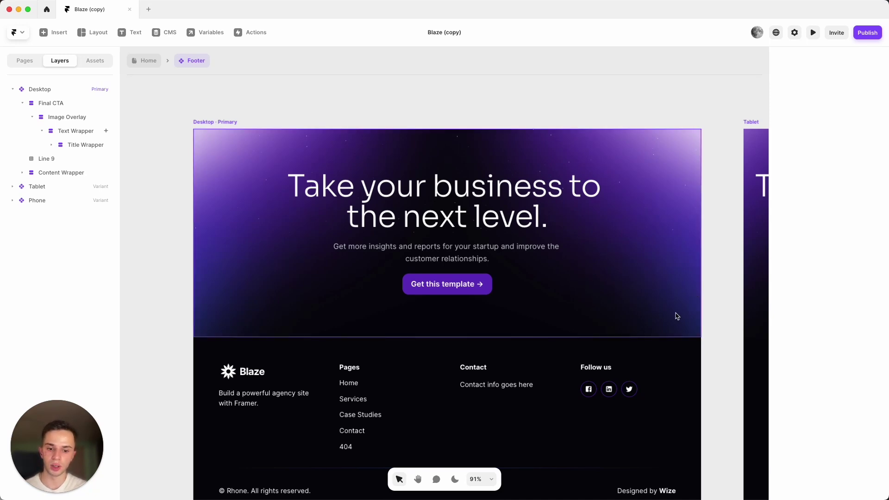
scroll(677, 316, "down", 5)
scroll(321, 262, "up", 2)
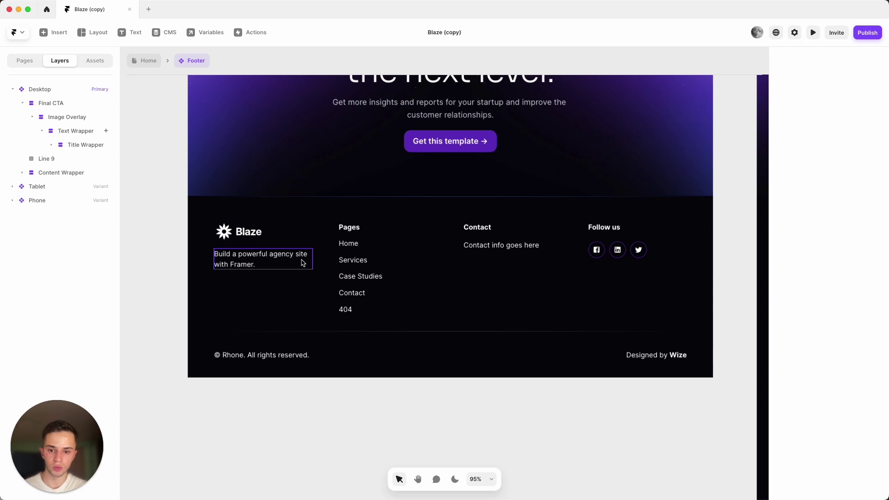
Hide the 404 link from the footer.
left_click(348, 314)
scroll(801, 406, "down", 8)
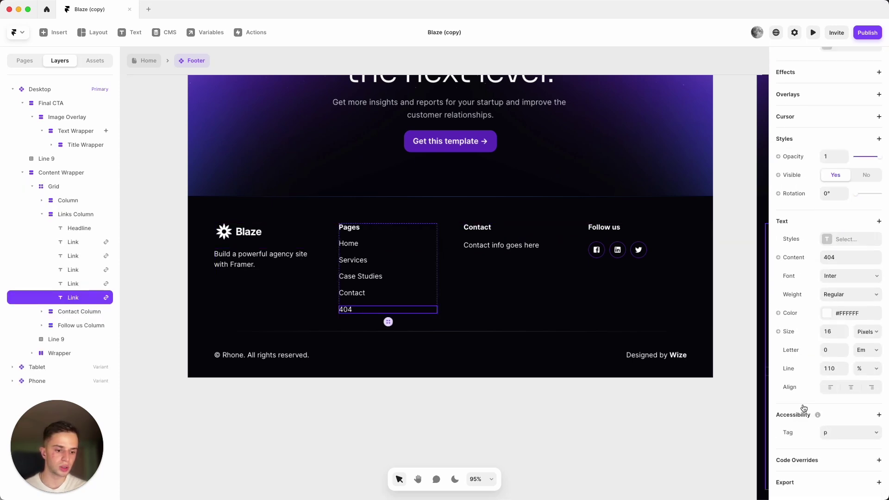
scroll(829, 407, "up", 10)
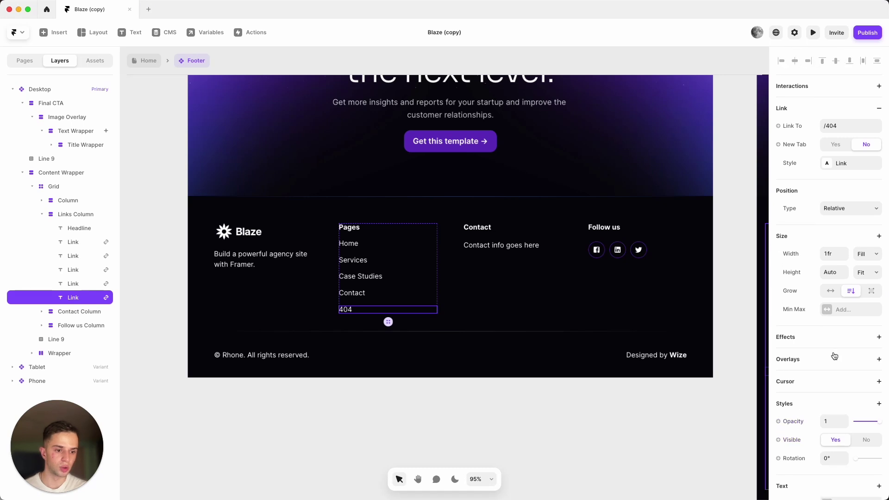
scroll(868, 377, "down", 1)
left_click(867, 381)
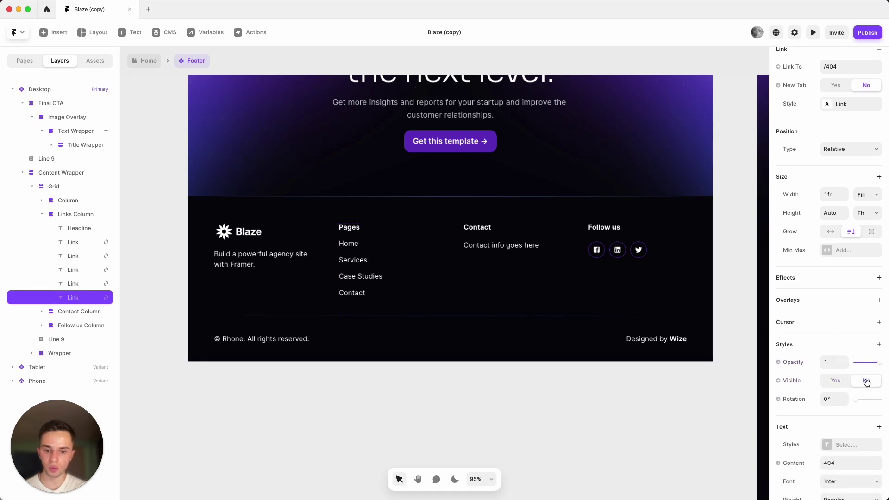
left_click(547, 402)
Duplicate the footer Facebook icon and rename the copy to 'youtube'.
left_click(597, 252)
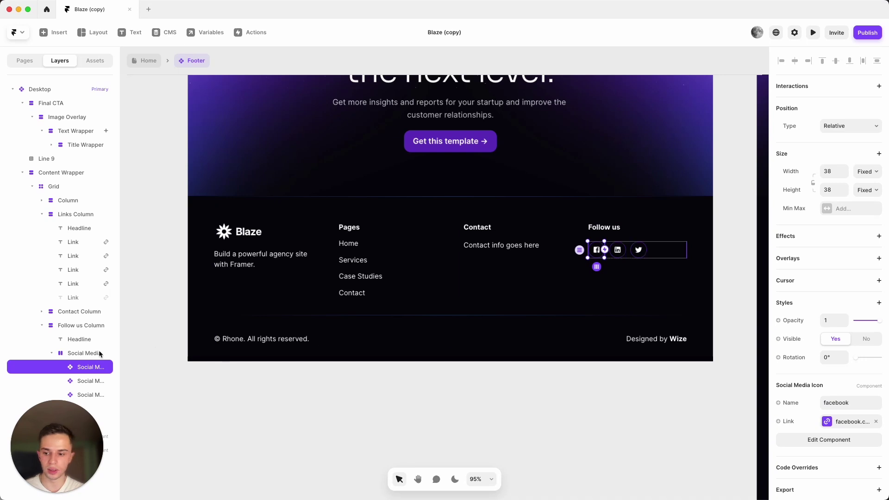
left_click(617, 441)
left_click(597, 252)
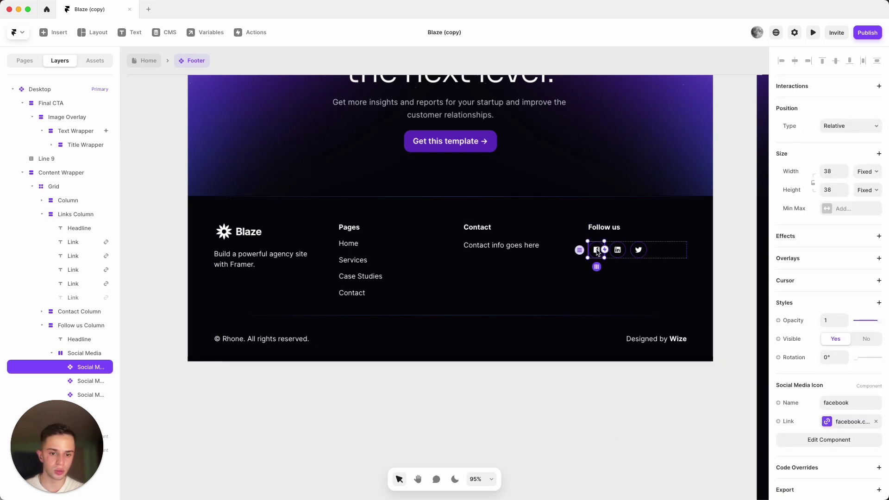
key("super+d")
left_click(849, 405)
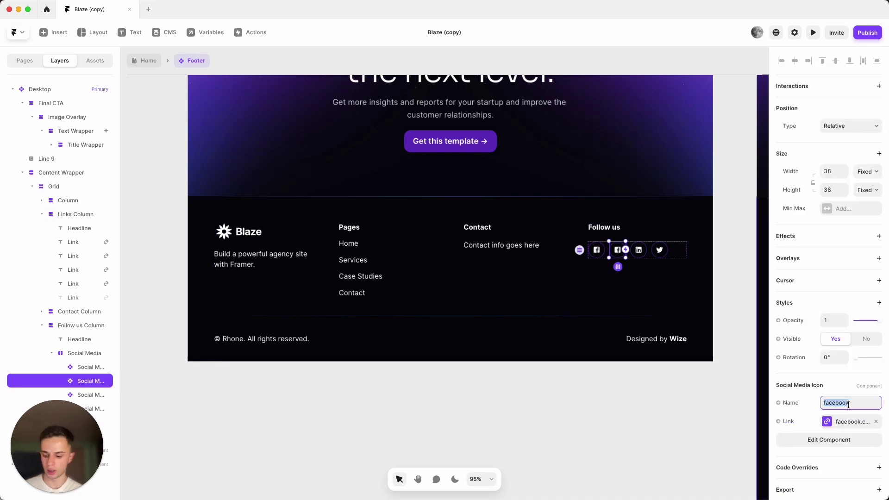
type("youtube")
key("Return")
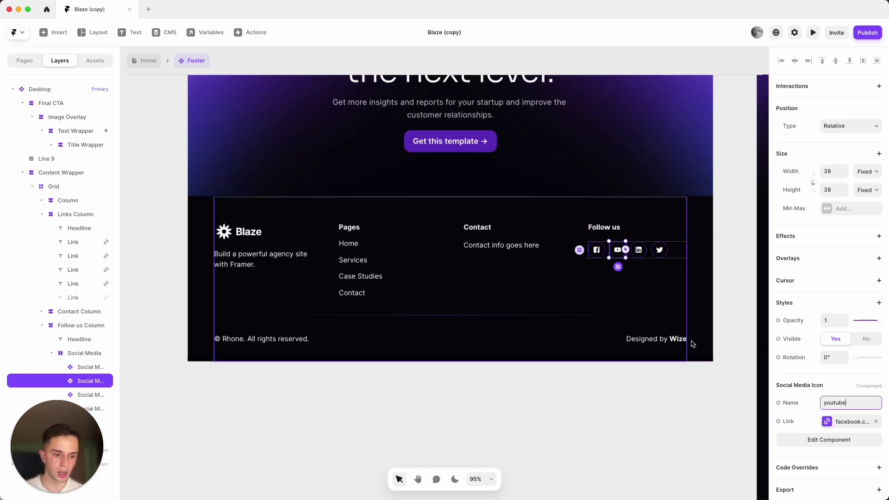
Check the YouTube icon's link, still facebook.com, then select the Contact info text.
left_click(851, 421)
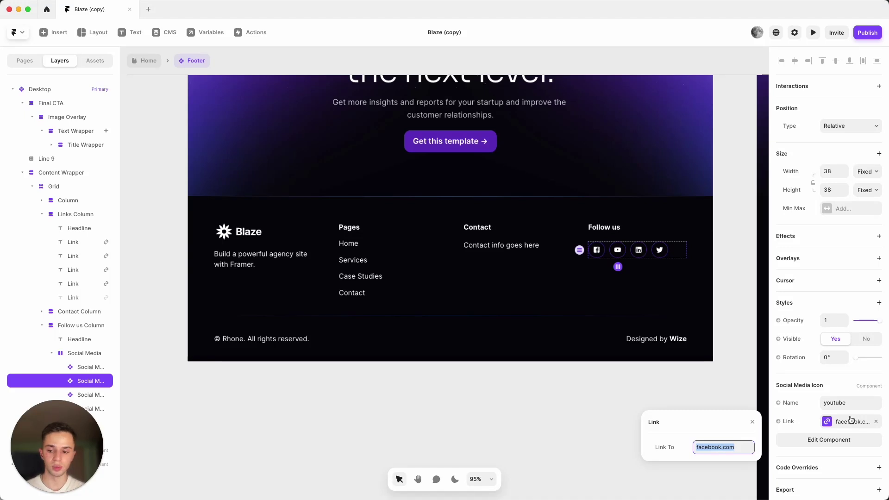
key("Escape")
left_click(620, 423)
scroll(621, 426, "up", 3)
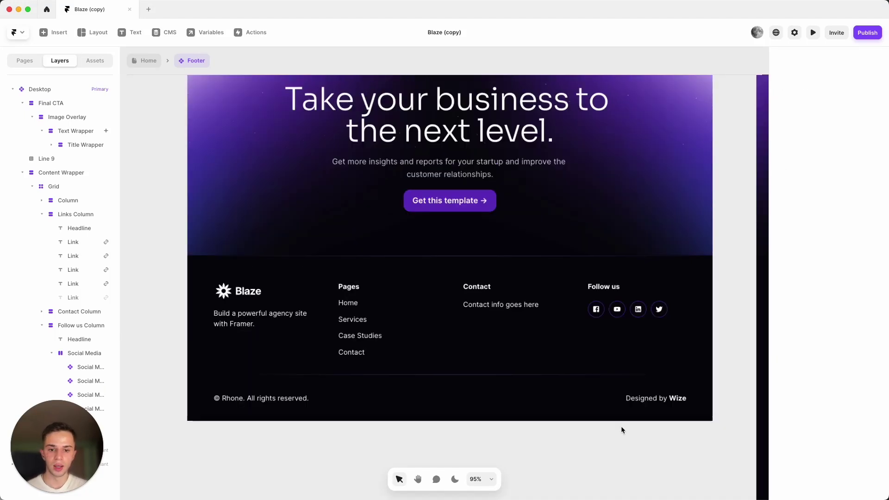
left_click(486, 305)
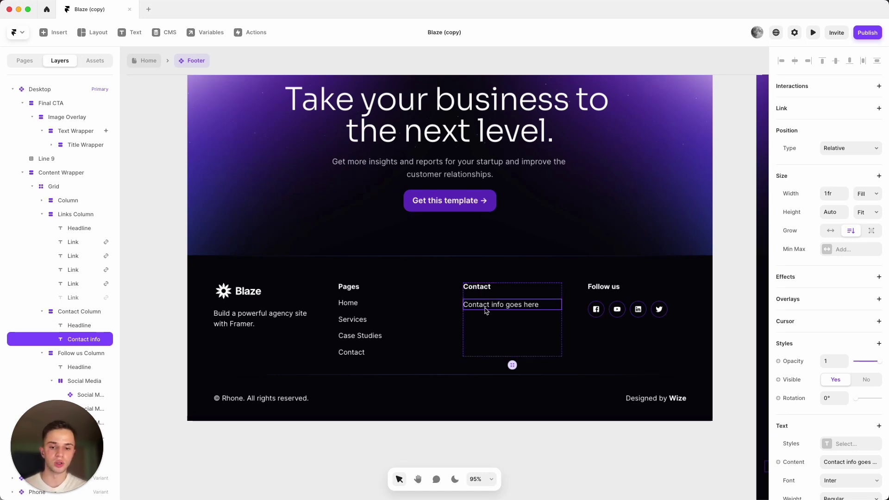
left_click(495, 297)
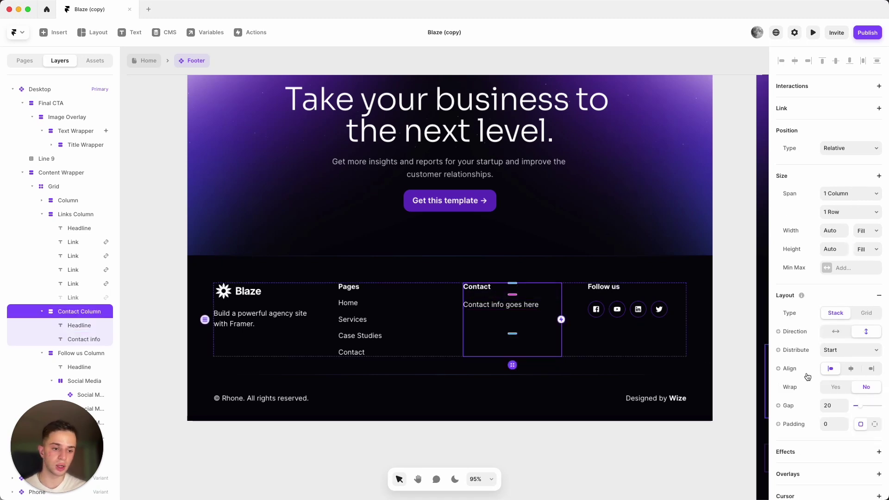
scroll(834, 399, "down", 5)
left_click(864, 422)
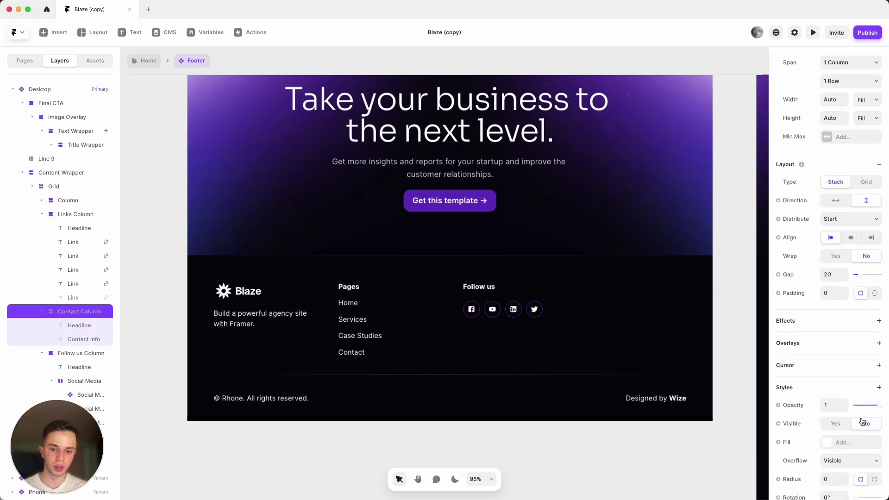
left_click(601, 320)
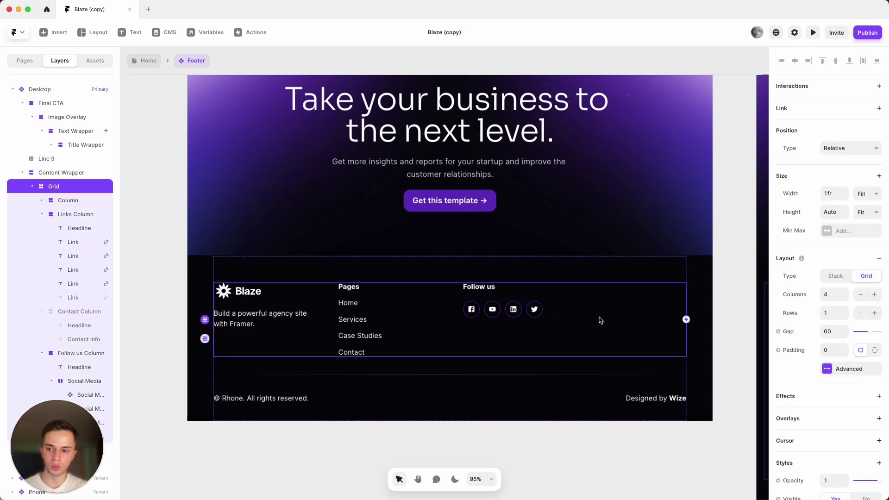
left_click(513, 463)
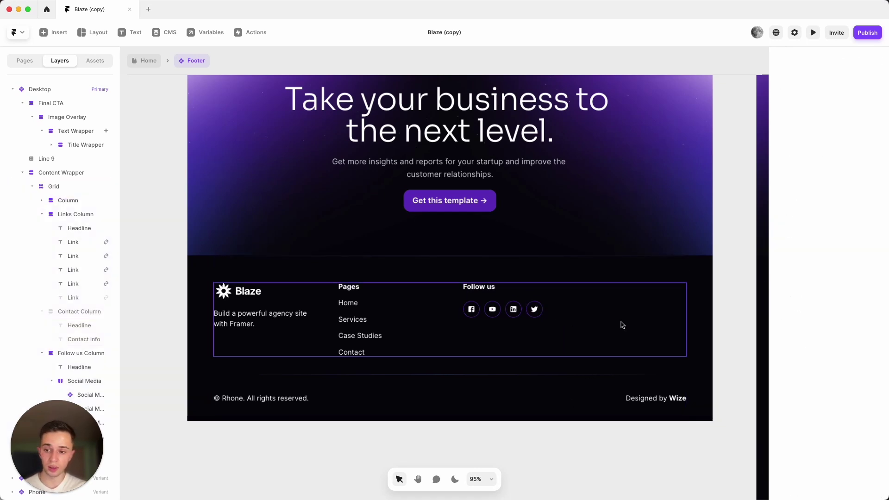
left_click(54, 185)
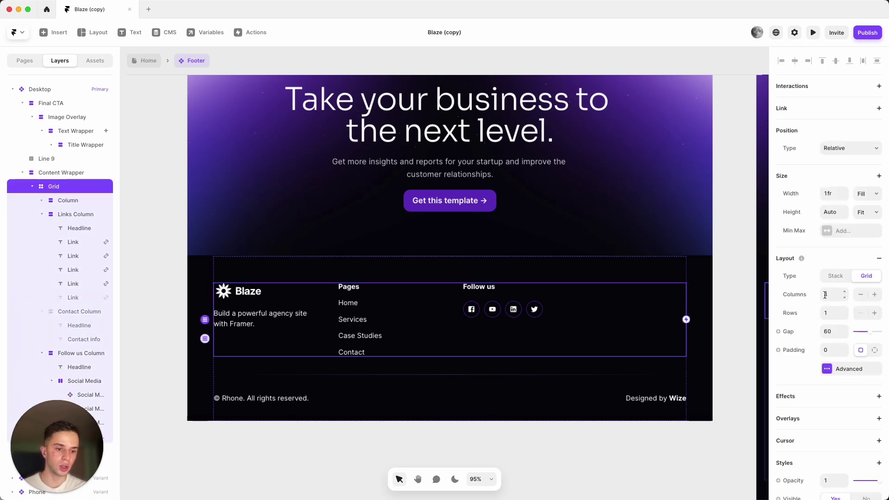
left_click(845, 300)
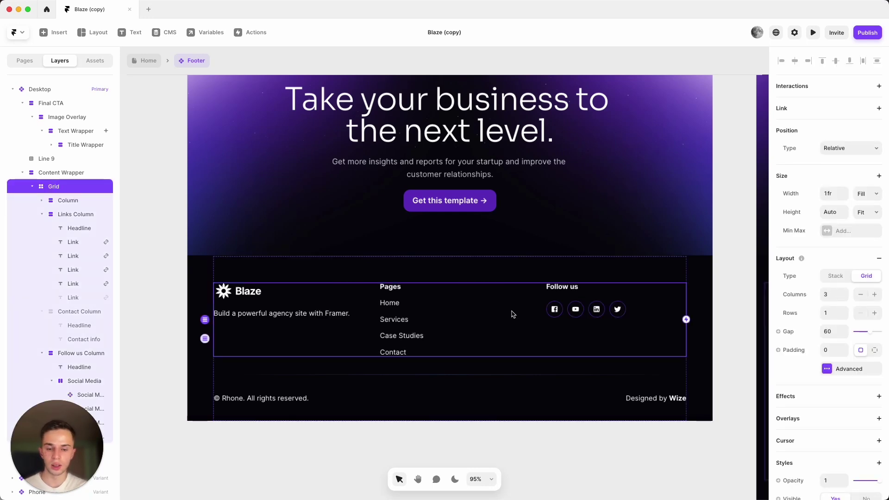
left_click(539, 448)
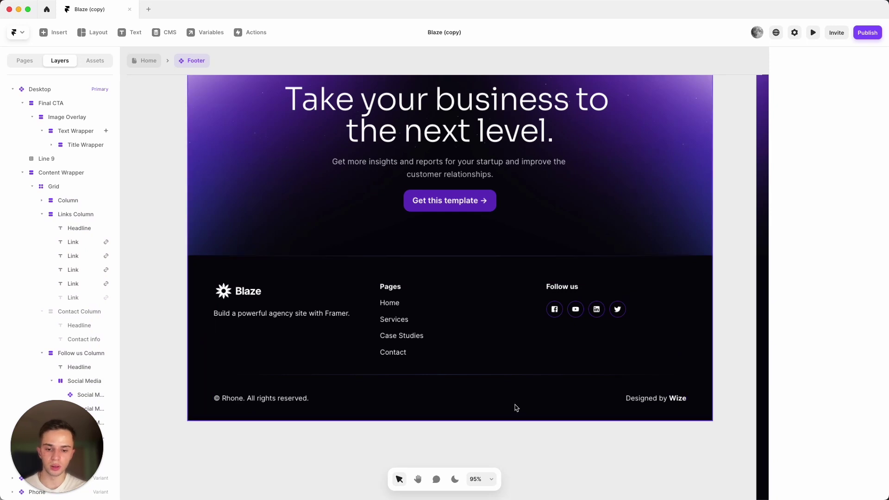
scroll(514, 407, "down", 5)
scroll(512, 407, "up", 1)
key("super+z")
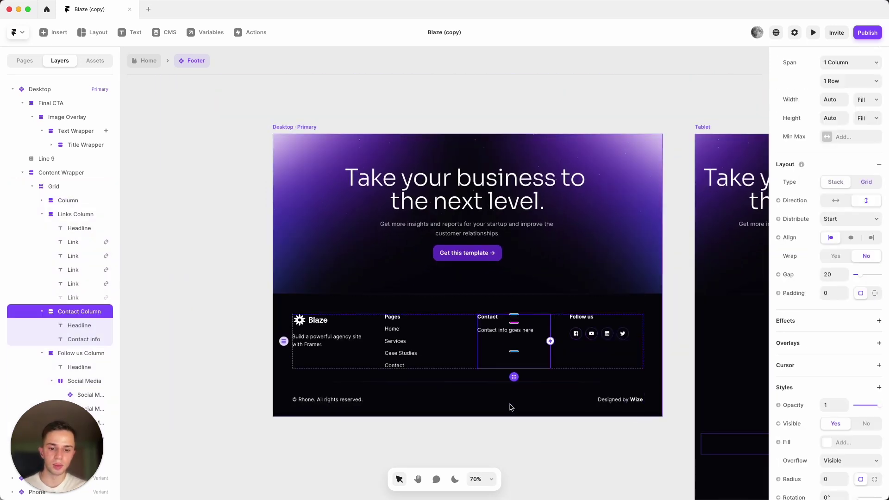
Leave footer editing and return to the Home page.
left_click(520, 441)
left_click(137, 60)
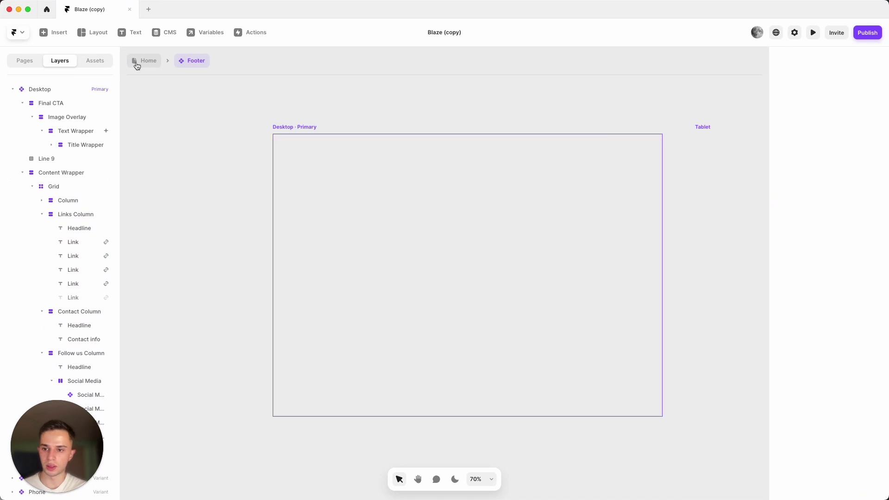
scroll(352, 240, "down", 6)
scroll(352, 240, "up", 5)
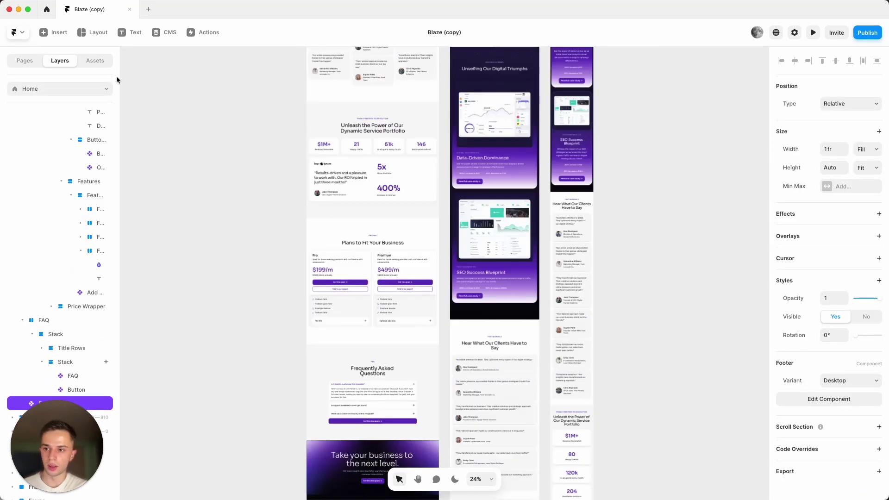
Open the /services page and scroll through its case studies, testimonials and benefits sections.
left_click(41, 63)
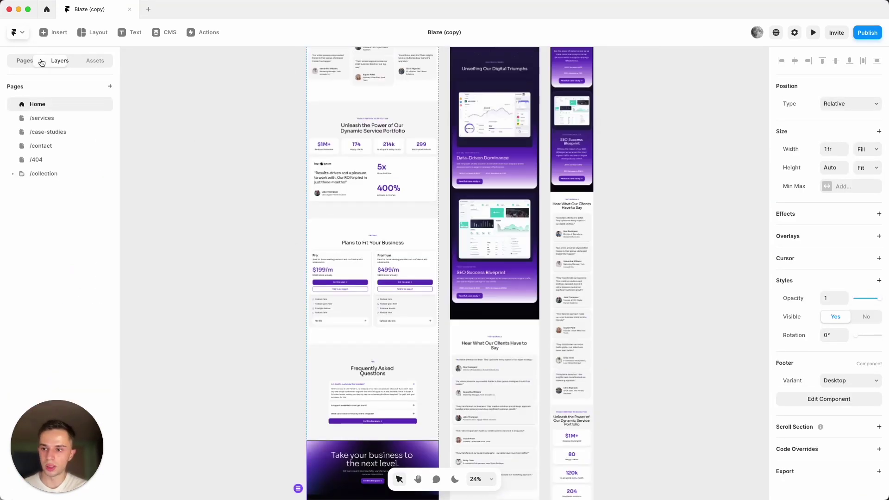
left_click(59, 118)
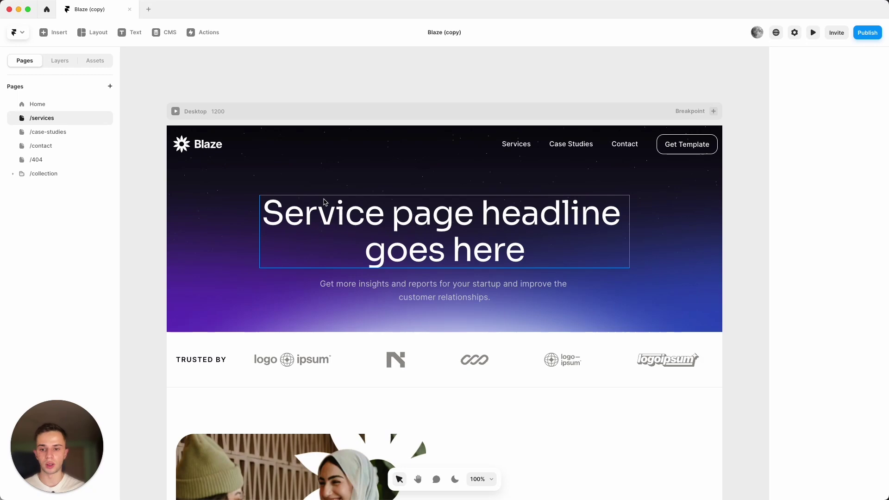
left_click(421, 320)
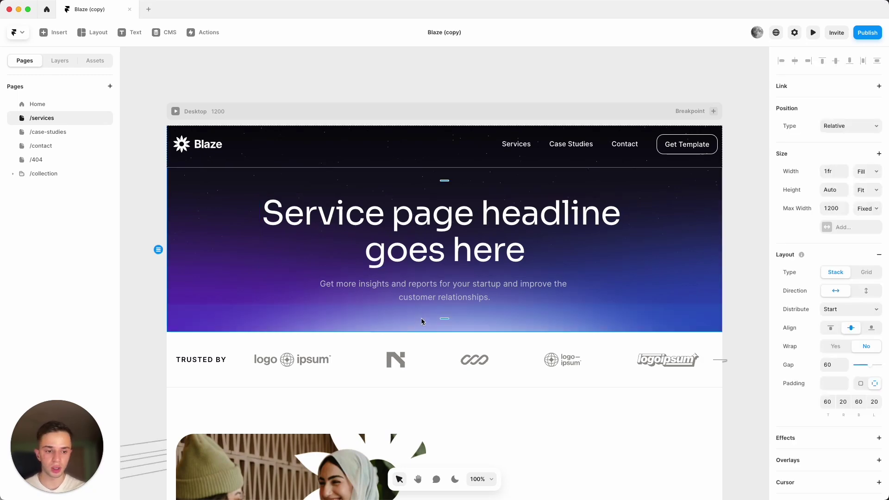
scroll(421, 321, "up", 1)
scroll(422, 318, "down", 3)
scroll(425, 315, "down", 10)
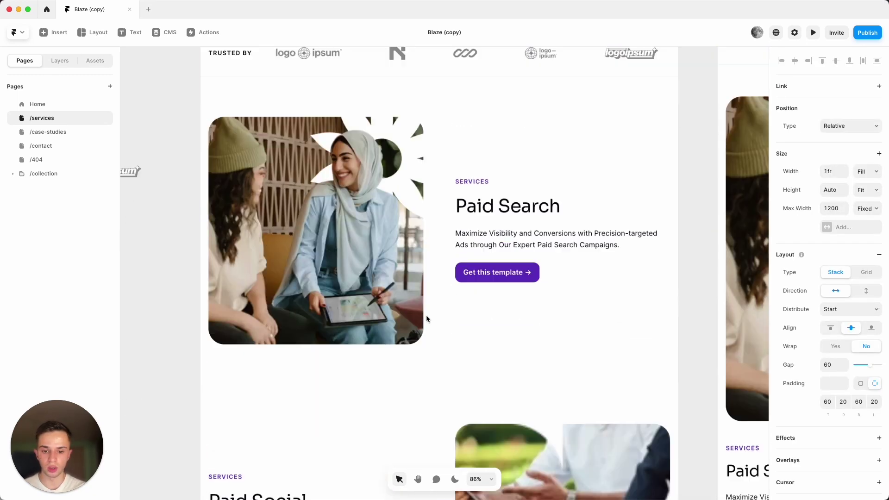
scroll(426, 316, "down", 5)
scroll(426, 319, "down", 15)
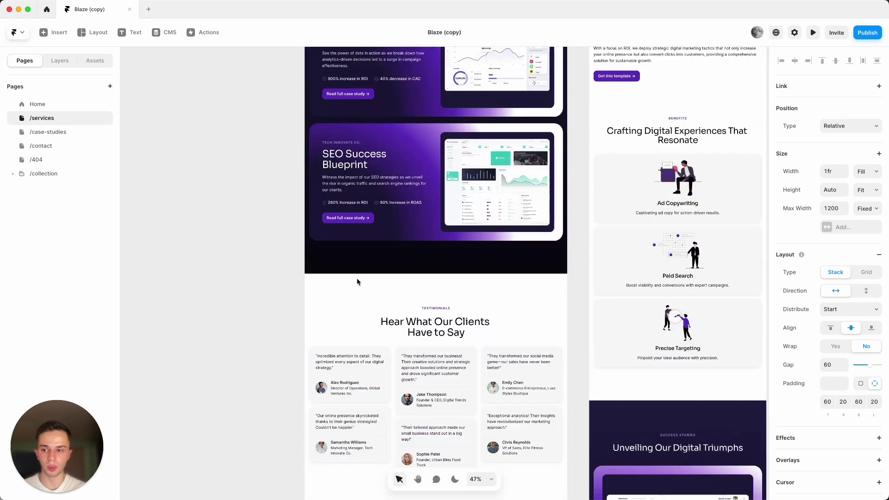
Check the /collection template's Summary text bound to CMS content, then go back to Home.
left_click(13, 174)
left_click(55, 187)
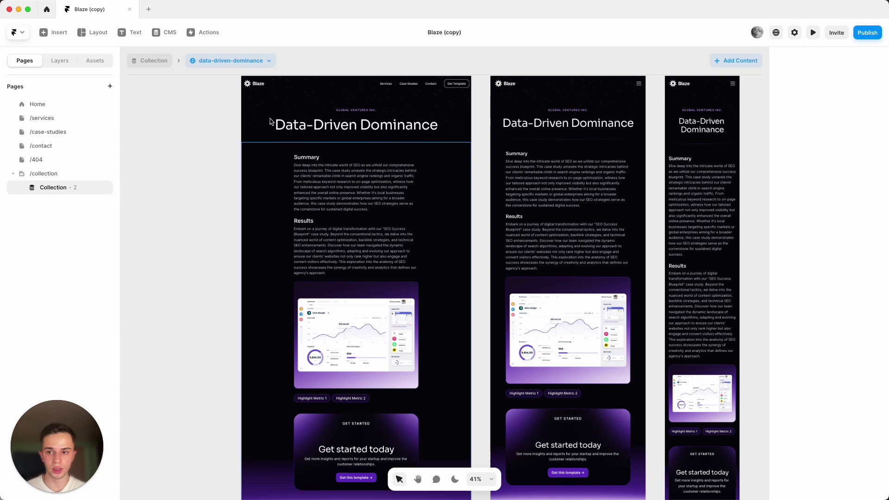
left_click(327, 190)
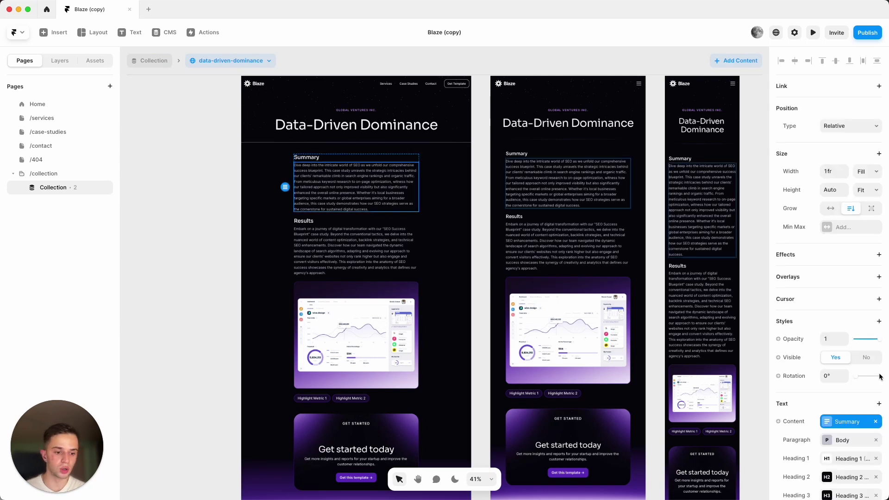
left_click(834, 420)
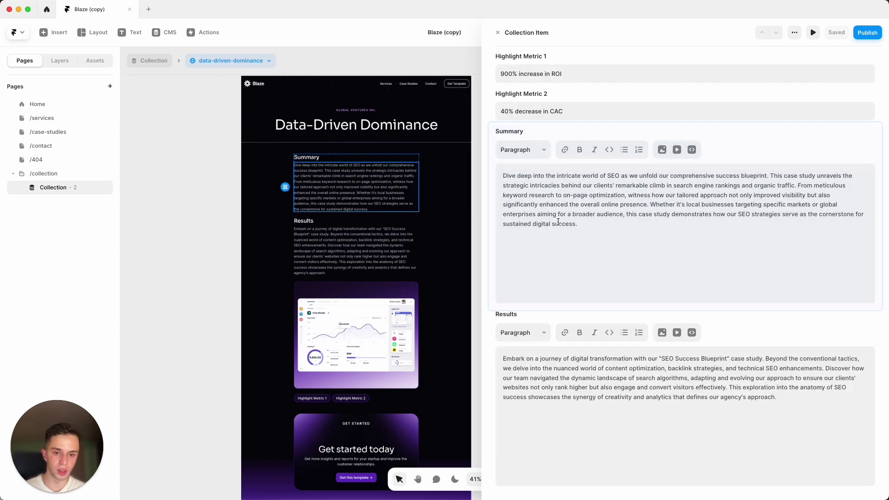
key("Escape")
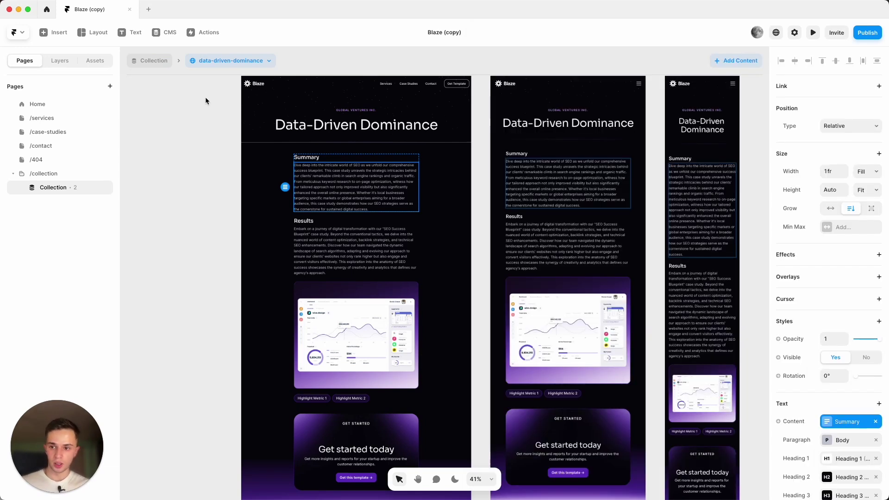
left_click(60, 104)
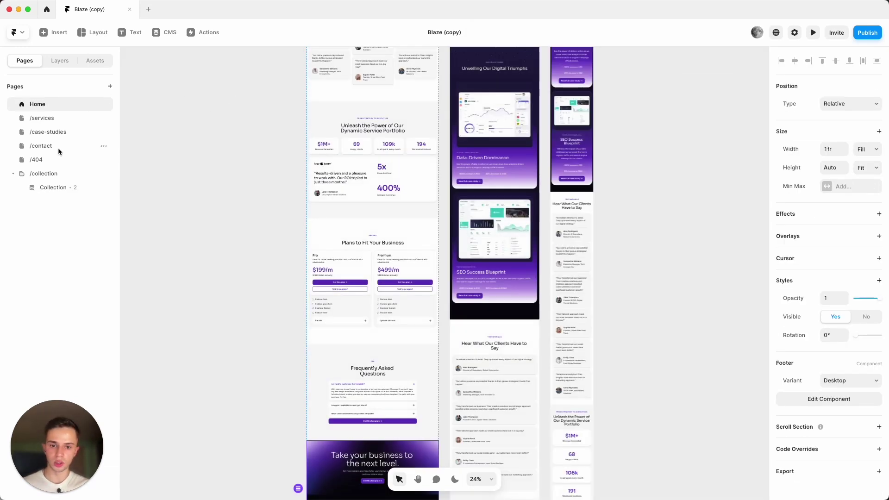
Open the /contact page and scroll down it.
left_click(57, 148)
scroll(324, 171, "down", 5)
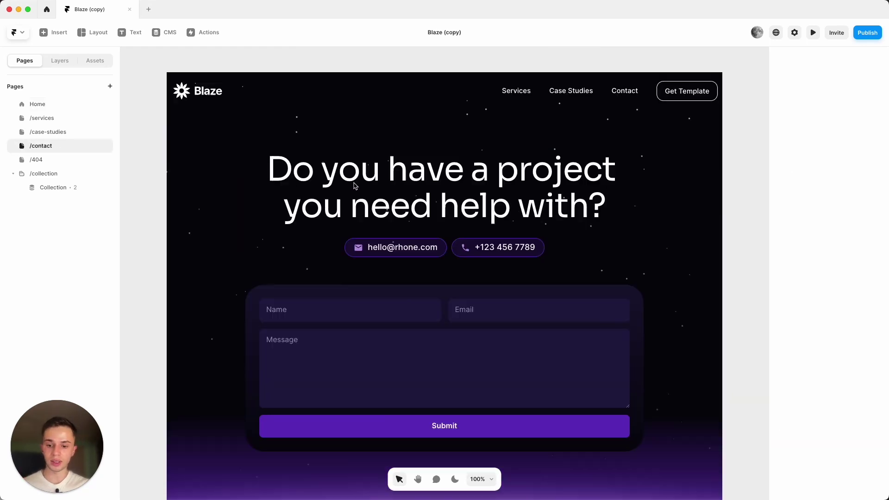
scroll(365, 187, "down", 3, "ctrl")
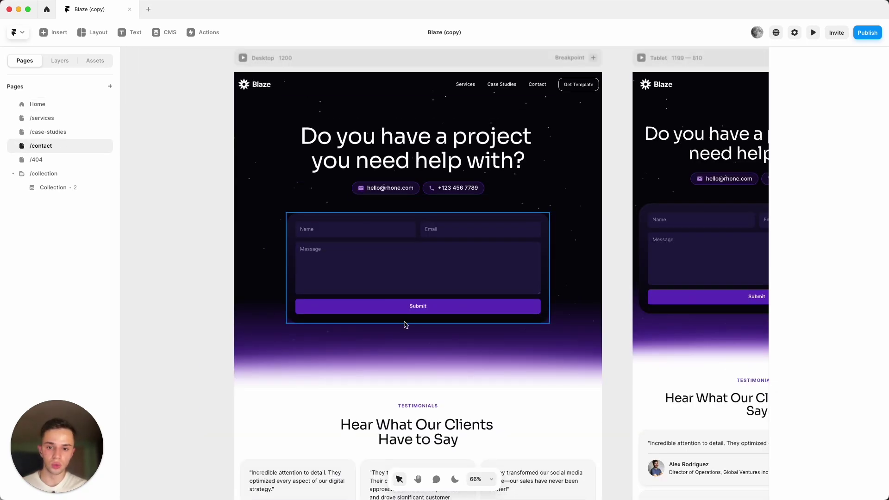
Select the contact form and check its FormSpark form ID.
left_click(332, 259)
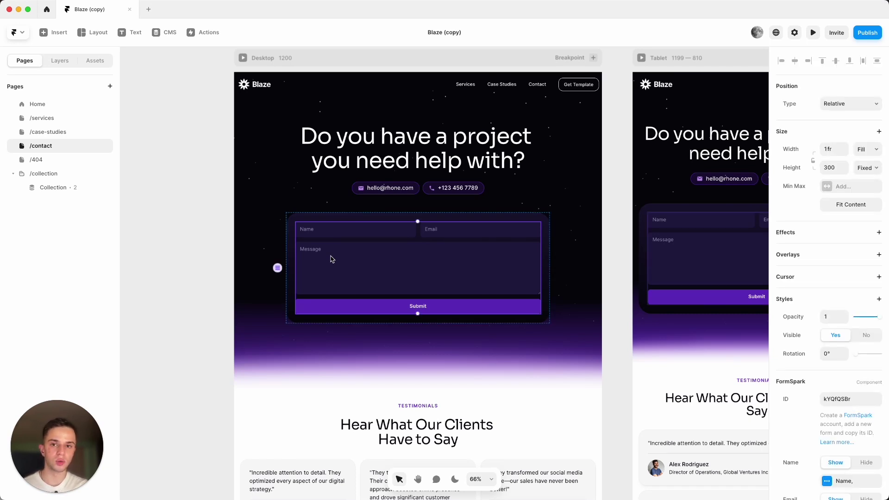
scroll(477, 330, "up", 1)
scroll(839, 387, "down", 3)
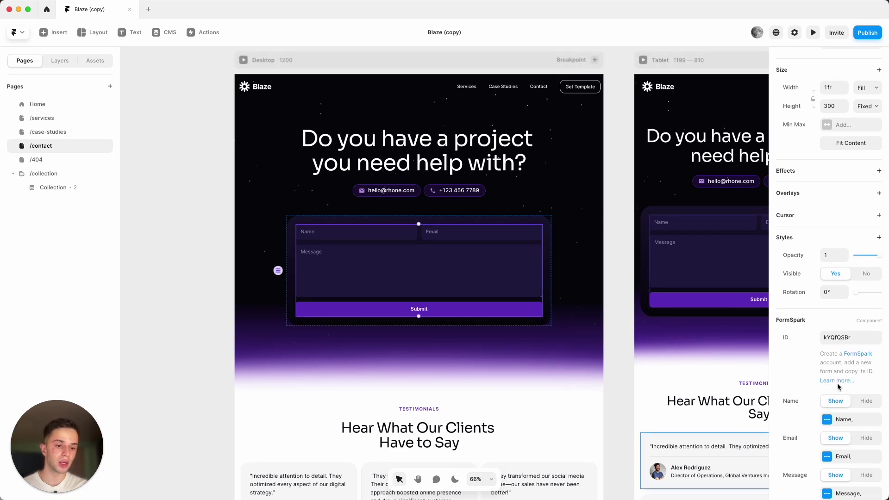
left_click(854, 336)
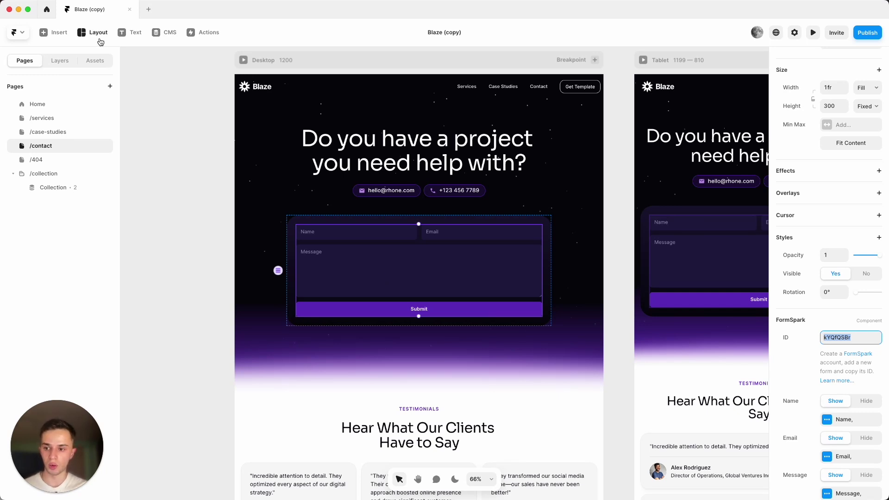
scroll(259, 236, "down", 10)
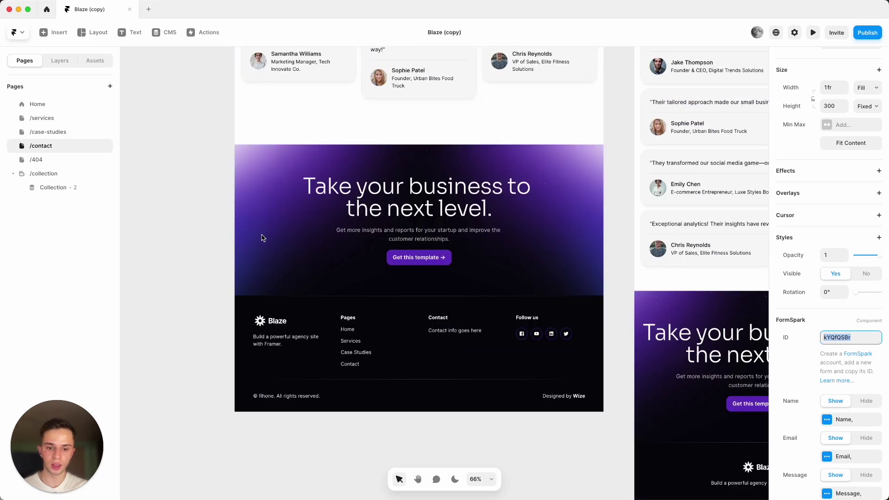
scroll(262, 238, "up", 10)
scroll(261, 240, "up", 4)
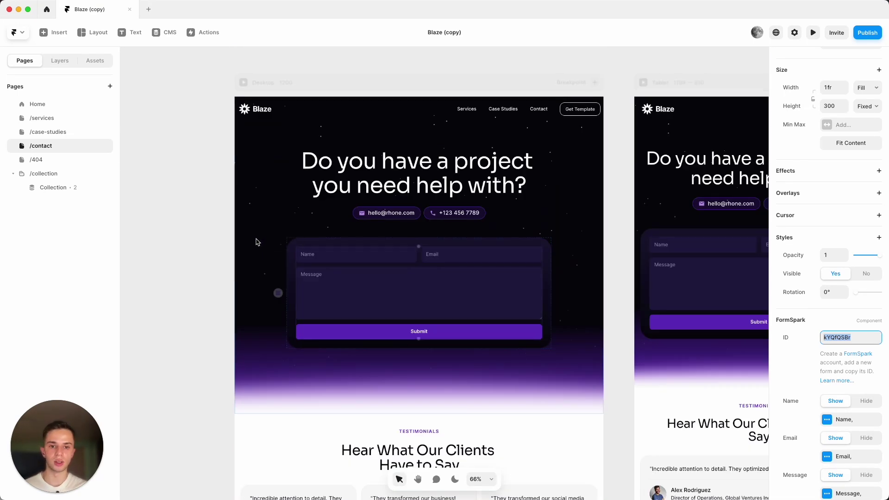